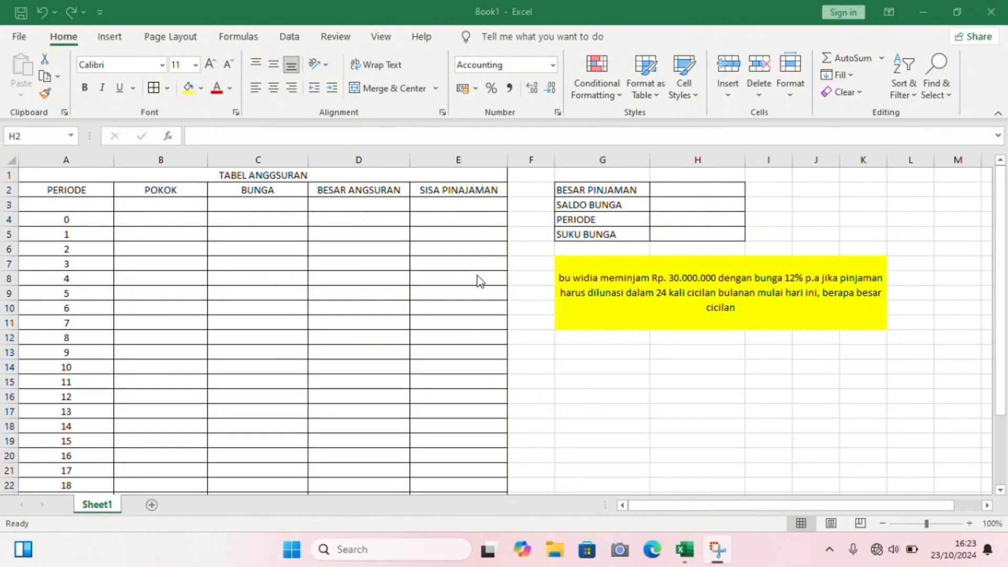
- Enter the loan amount 30000000 for BESAR PINJAMAN in cell H2
{"action": "left_click", "coordinate": [681, 184]}
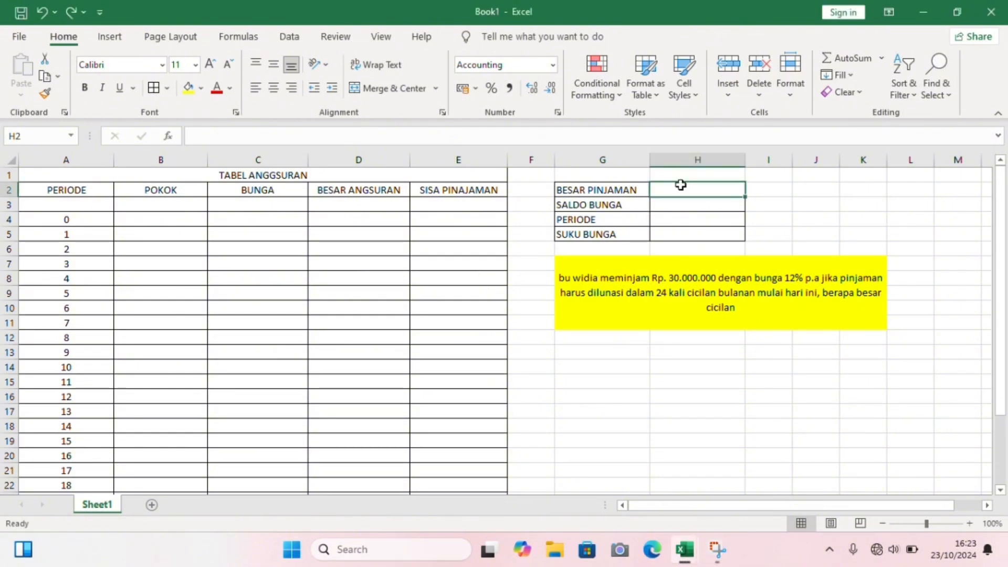
{"action": "type", "text": "30"}
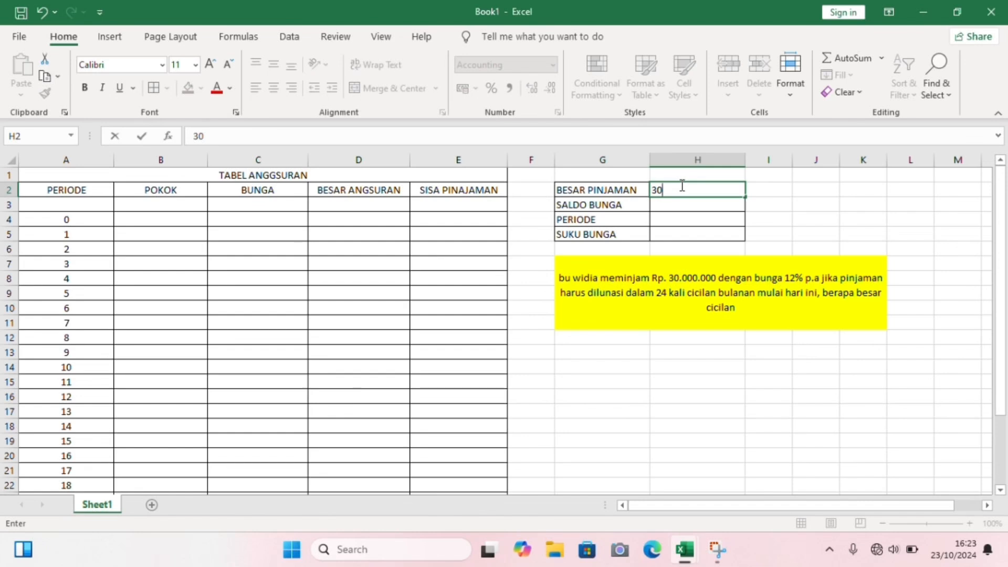
{"action": "type", "text": "000000"}
{"action": "left_click", "coordinate": [691, 202]}
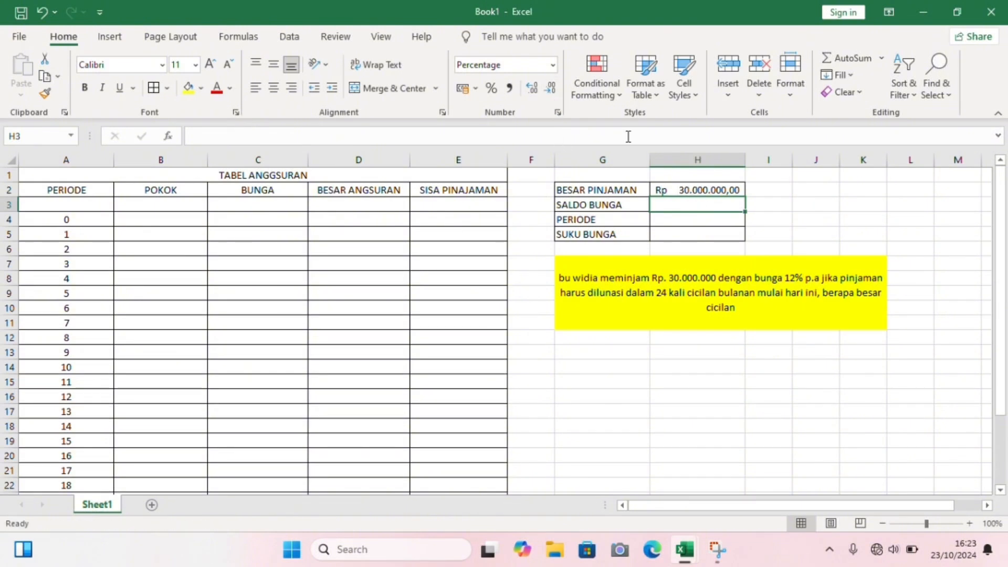
{"action": "left_click", "coordinate": [706, 192]}
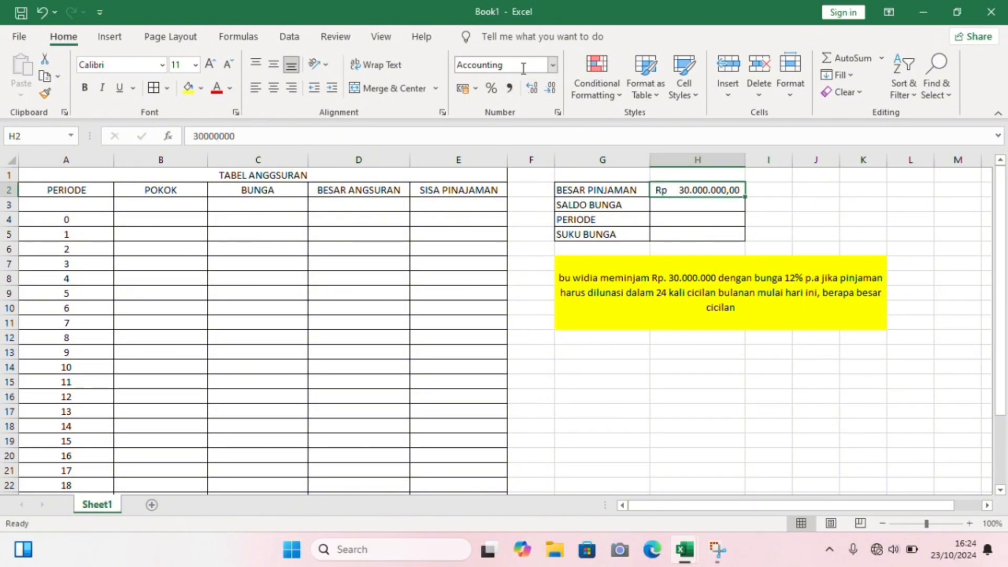
- Enter 12% for SALDO BUNGA in H3 and 24 for PERIODE in H4
{"action": "left_click", "coordinate": [665, 207]}
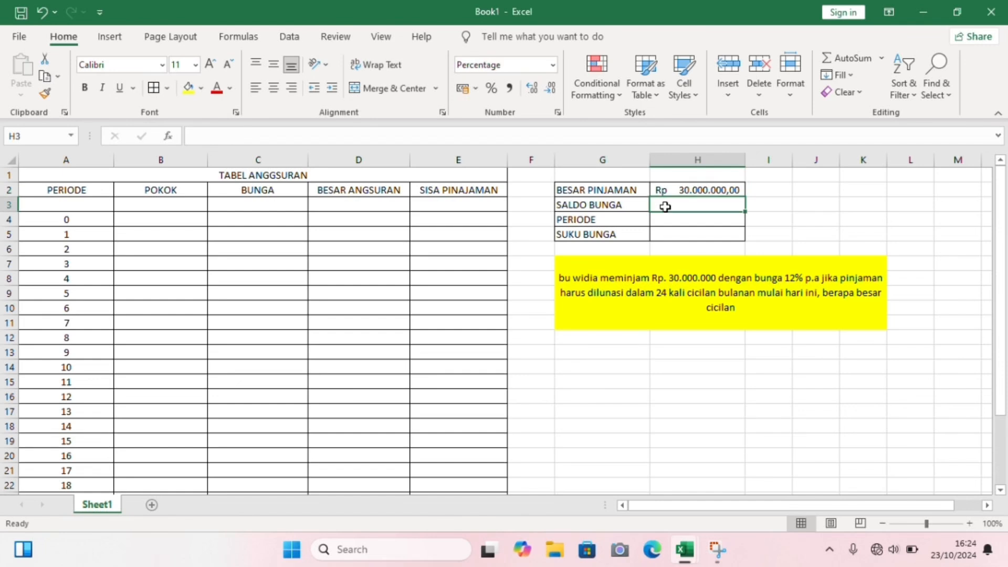
{"action": "type", "text": "12"}
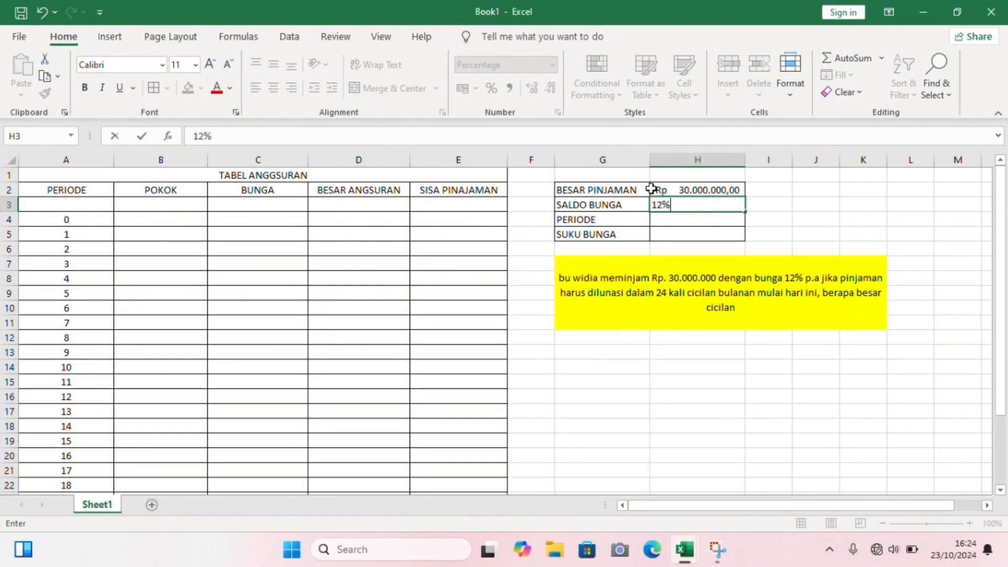
{"action": "left_click", "coordinate": [682, 219]}
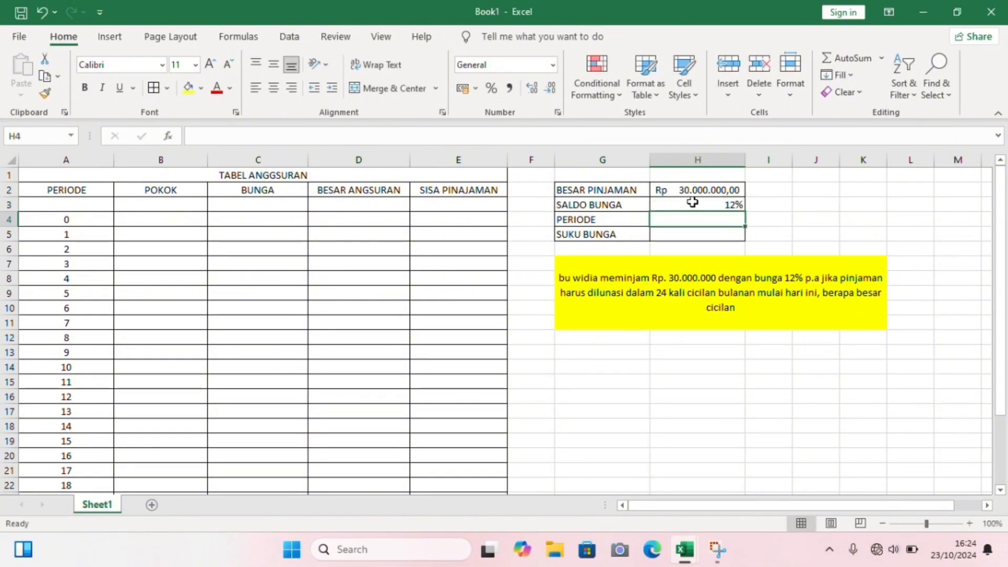
{"action": "left_click", "coordinate": [691, 205]}
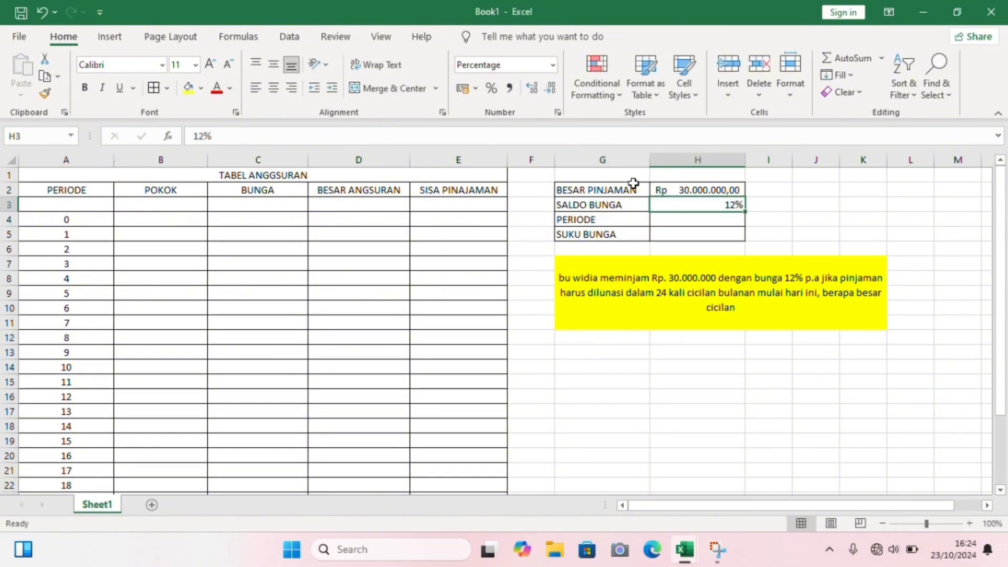
{"action": "left_click", "coordinate": [666, 221]}
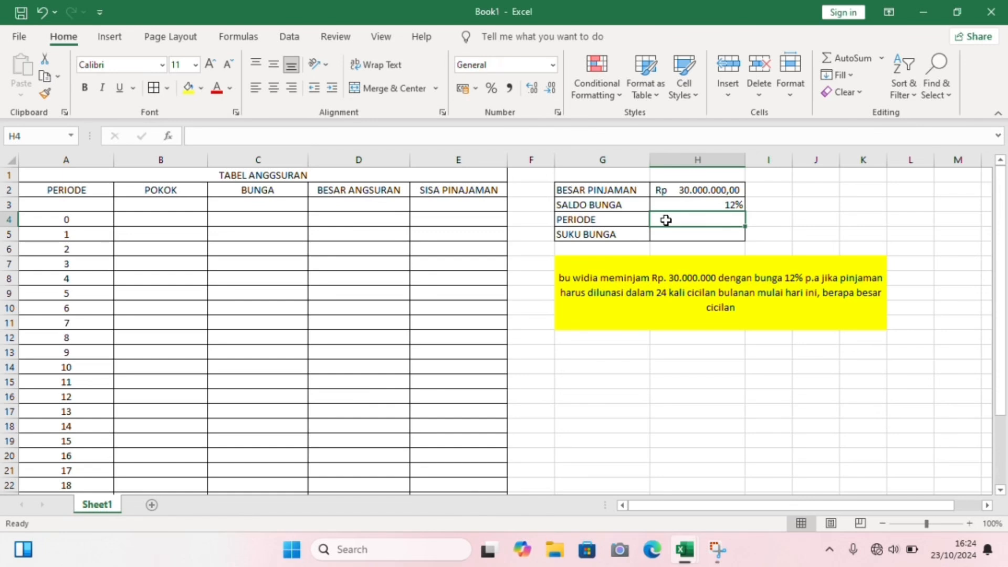
{"action": "type", "text": "24"}
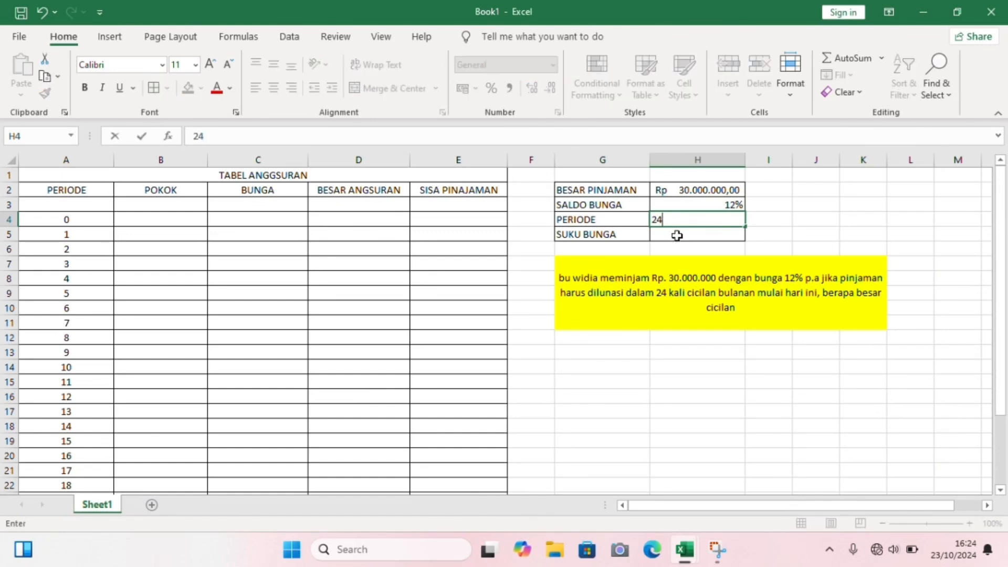
- Calculate the monthly SUKU BUNGA in H5 with the formula =H3/12
{"action": "left_click", "coordinate": [677, 235]}
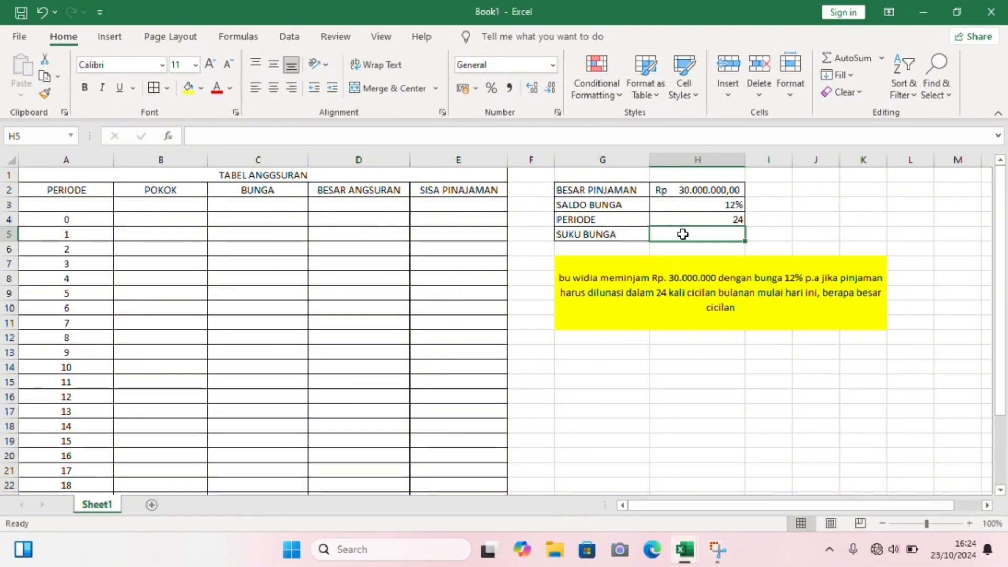
{"action": "type", "text": "="}
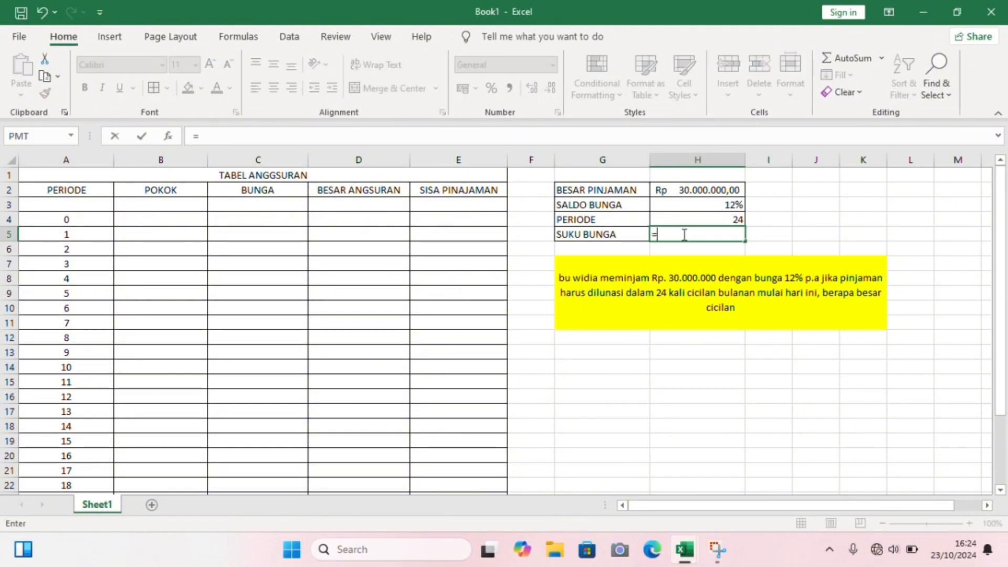
{"action": "left_click", "coordinate": [722, 205]}
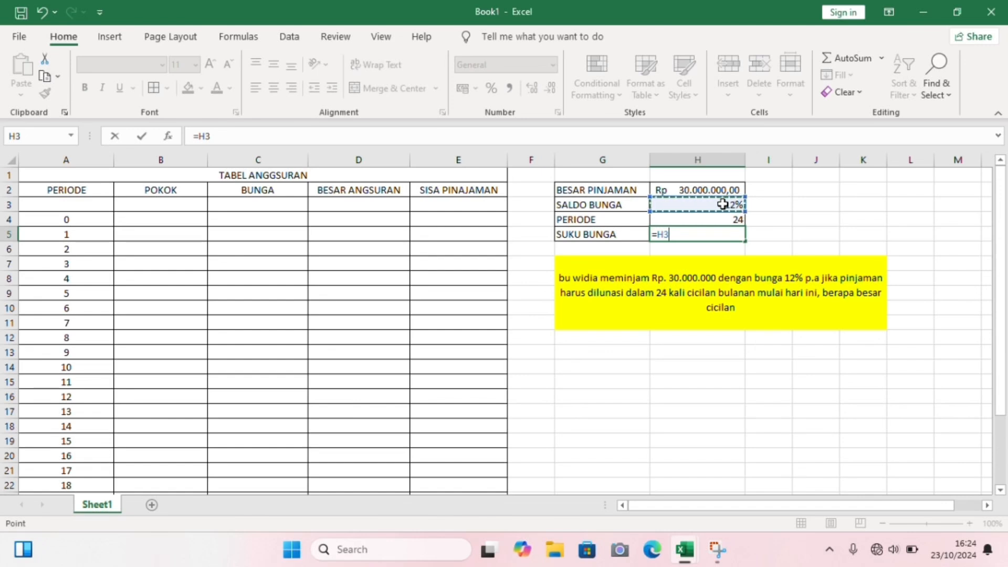
{"action": "type", "text": "/12"}
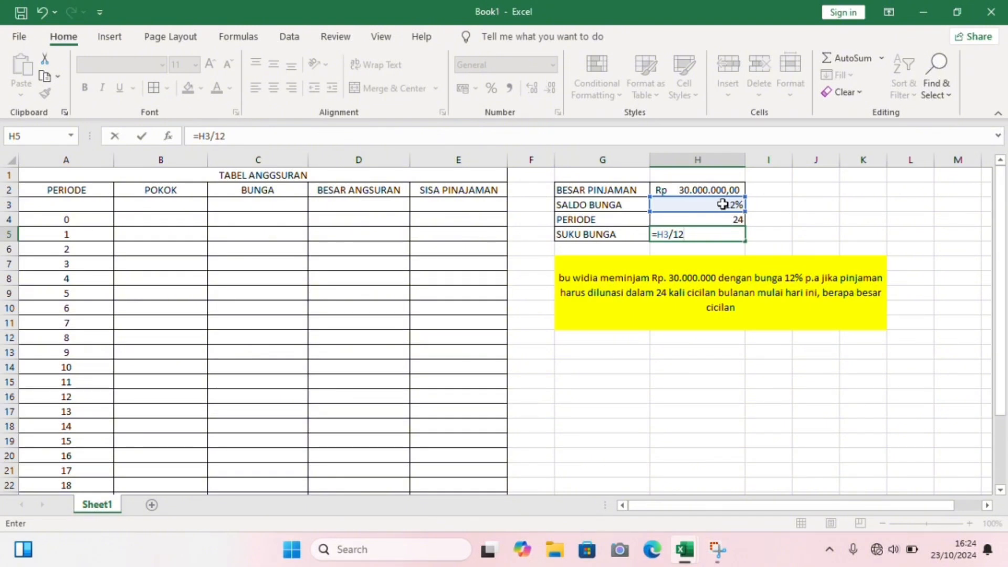
{"action": "key", "text": "Return"}
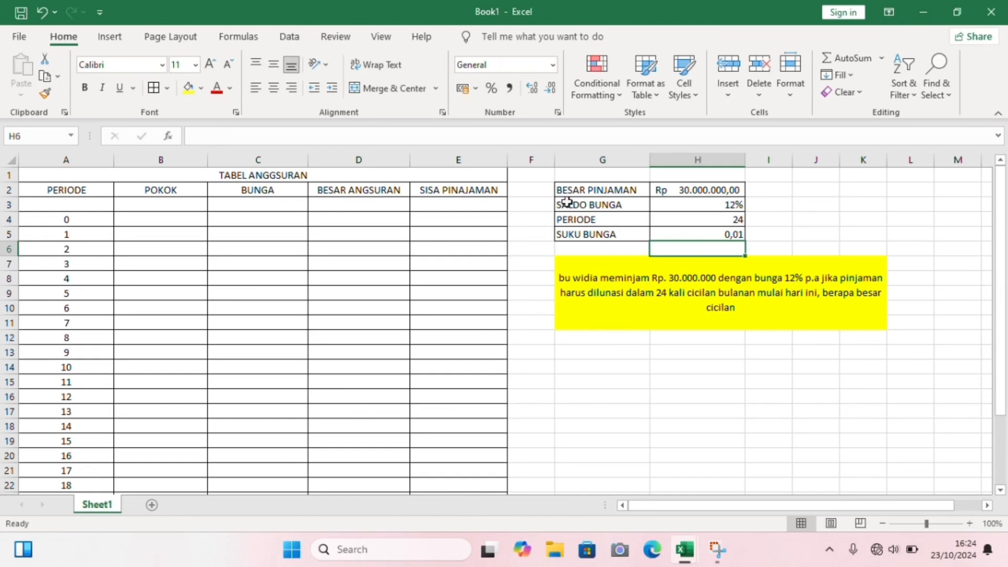
- Set the opening SISA PINAJAMAN balance in E3 to the loan amount with the formula =H2
{"action": "left_click", "coordinate": [479, 202]}
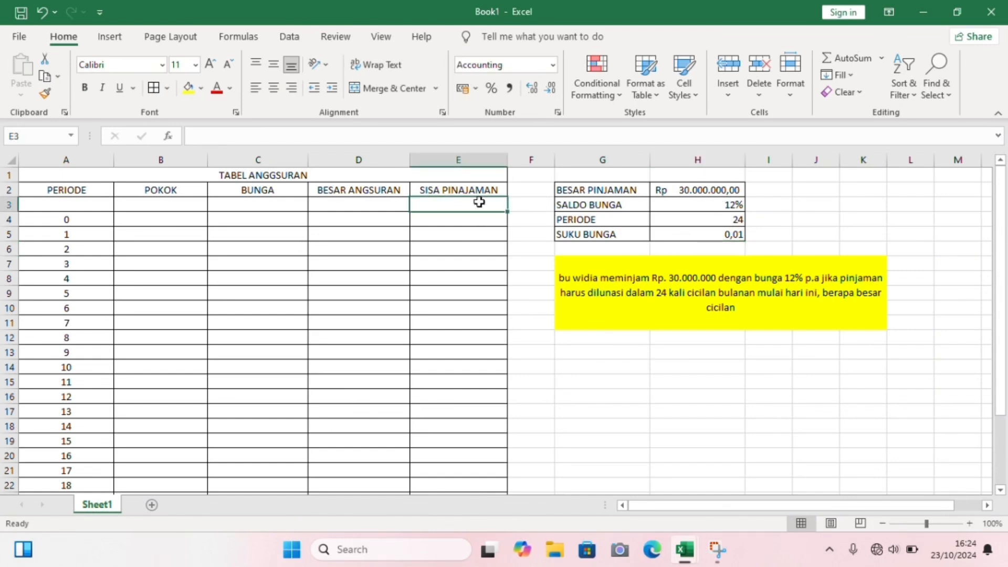
{"action": "type", "text": "="}
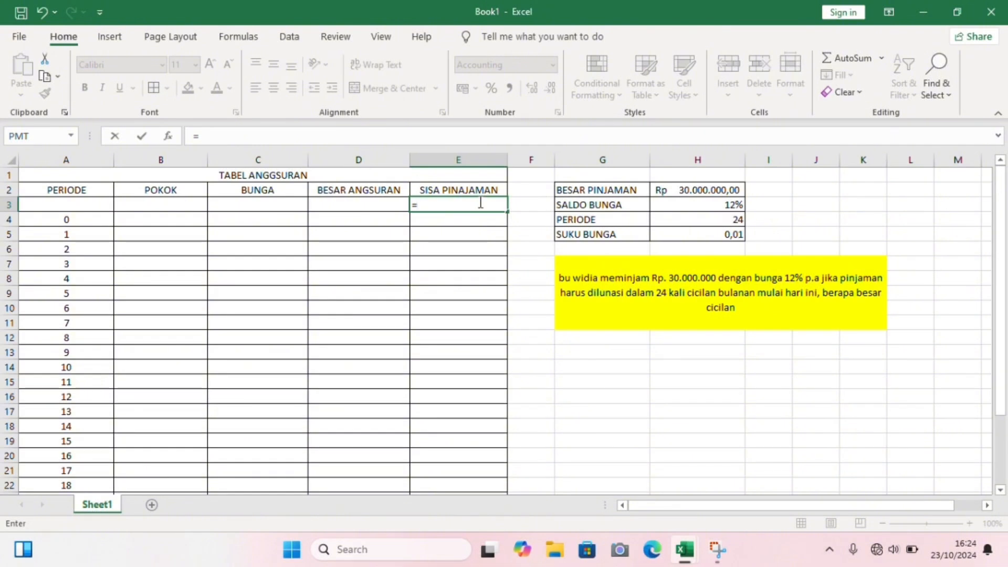
{"action": "left_click", "coordinate": [700, 191]}
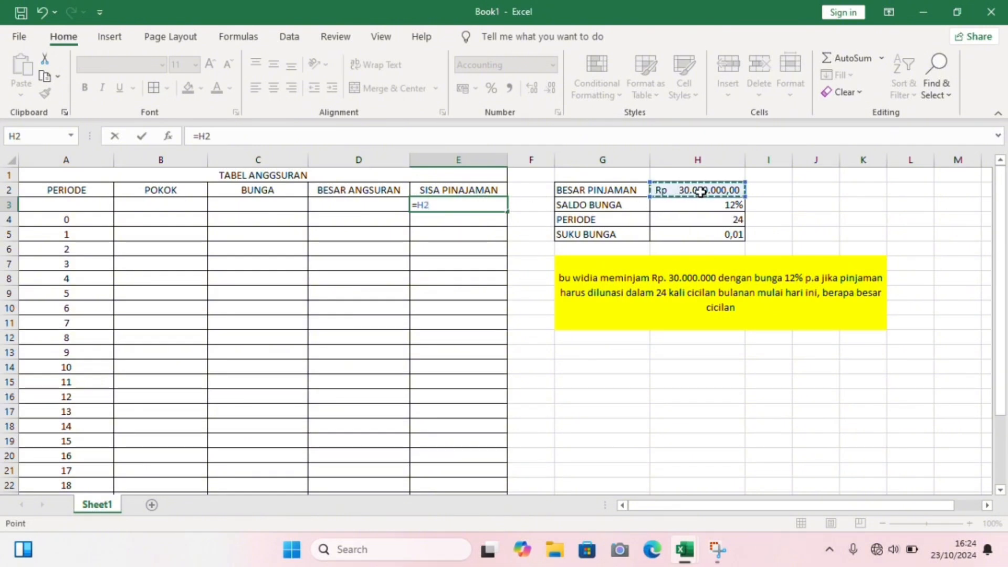
{"action": "key", "text": "Return"}
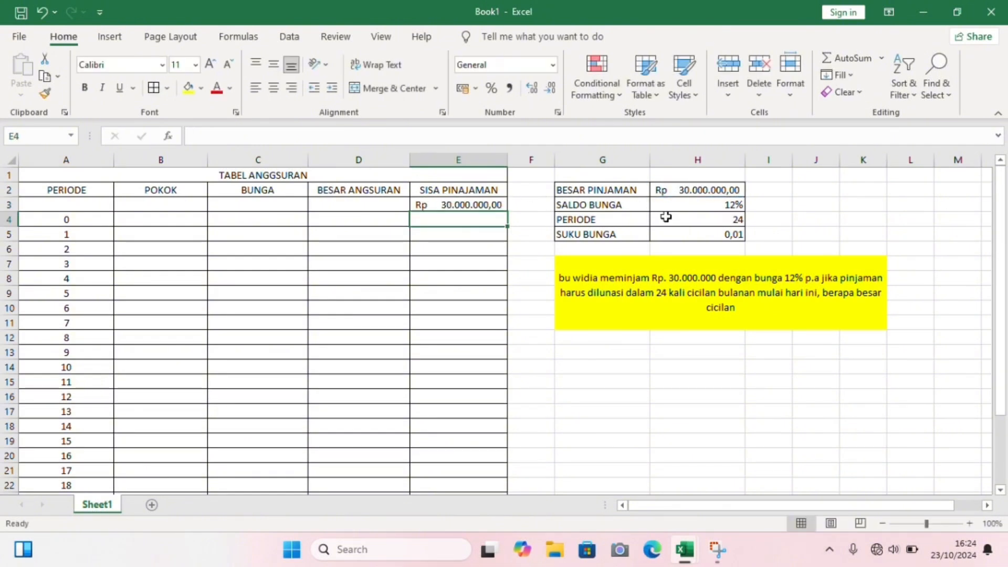
- Calculate the BESAR ANGSURAN for period 0 in D4 with the formula =PMT(H5;H4;H2;0;1)
{"action": "left_click", "coordinate": [382, 220]}
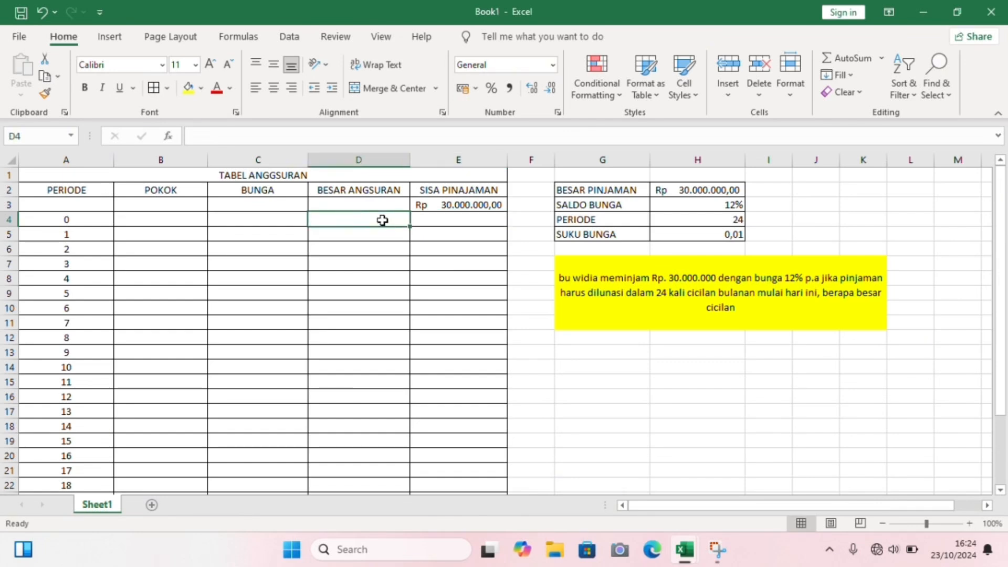
{"action": "type", "text": "p"}
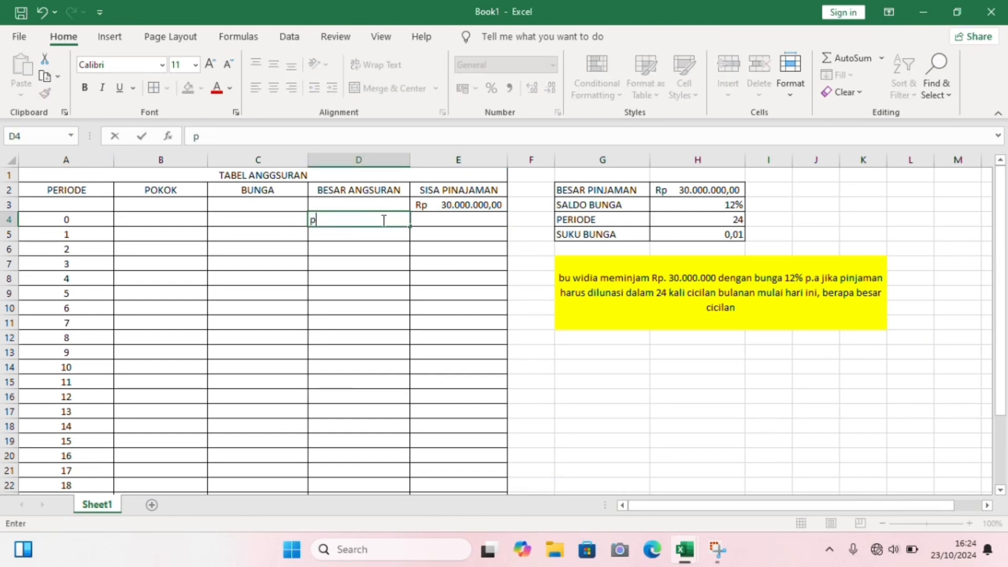
{"action": "key", "text": "BackSpace"}
{"action": "type", "text": "=pmt"}
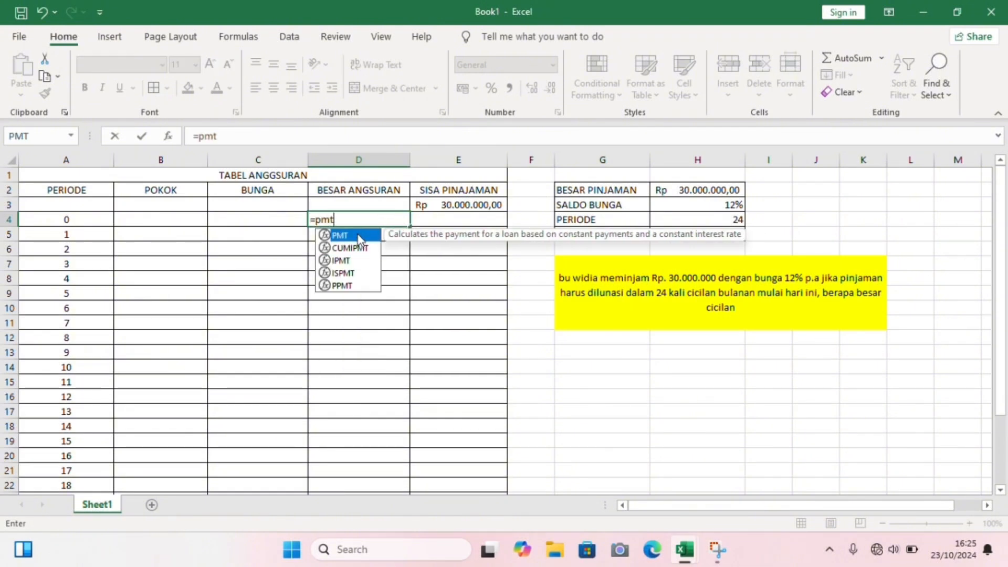
{"action": "double_click", "coordinate": [359, 237]}
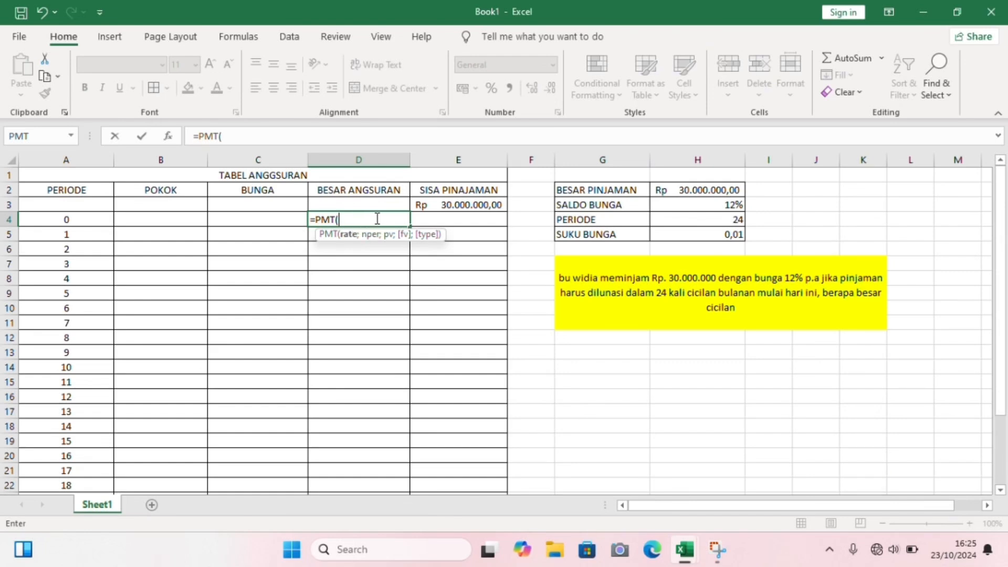
{"action": "left_click", "coordinate": [730, 237]}
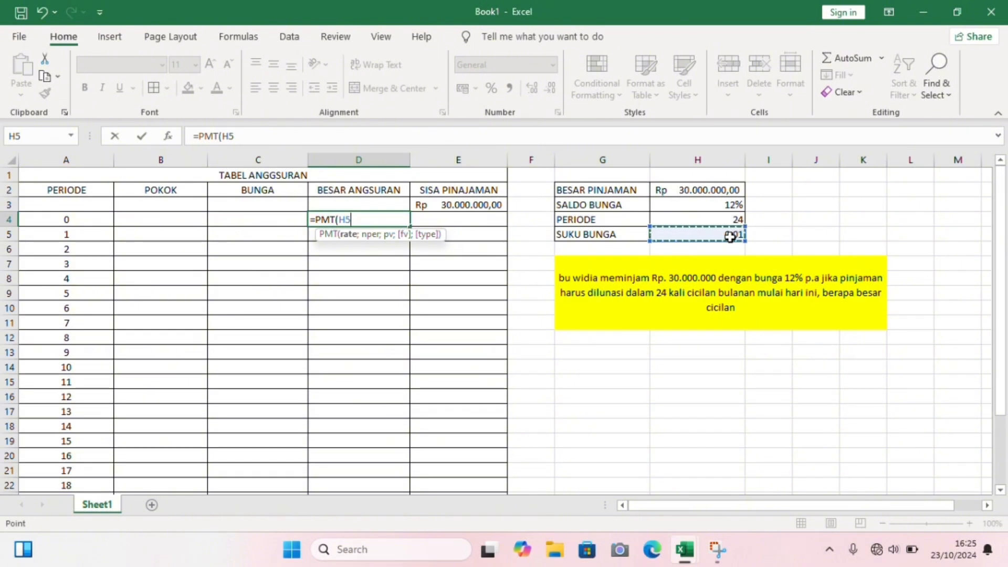
{"action": "type", "text": ";"}
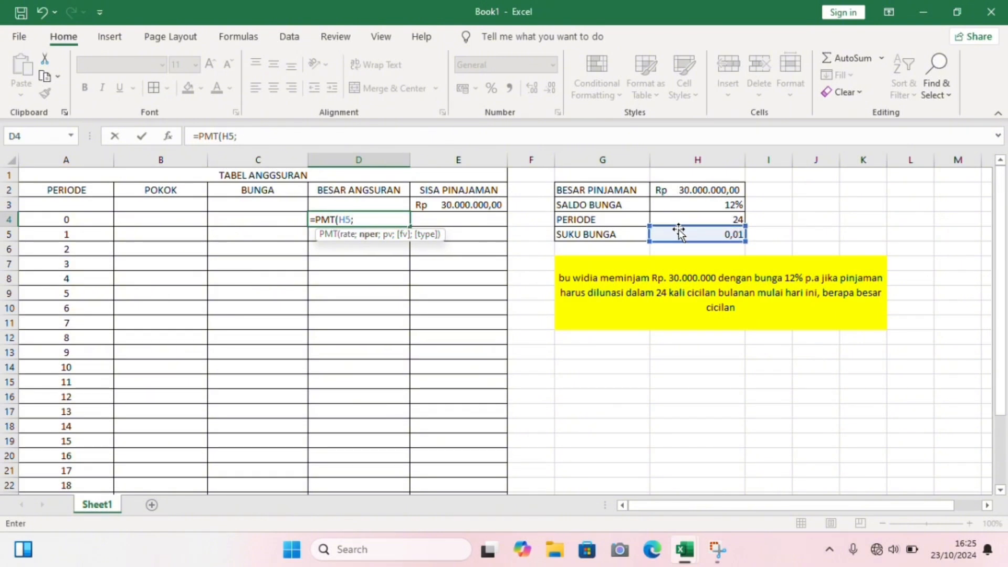
{"action": "left_click", "coordinate": [729, 221]}
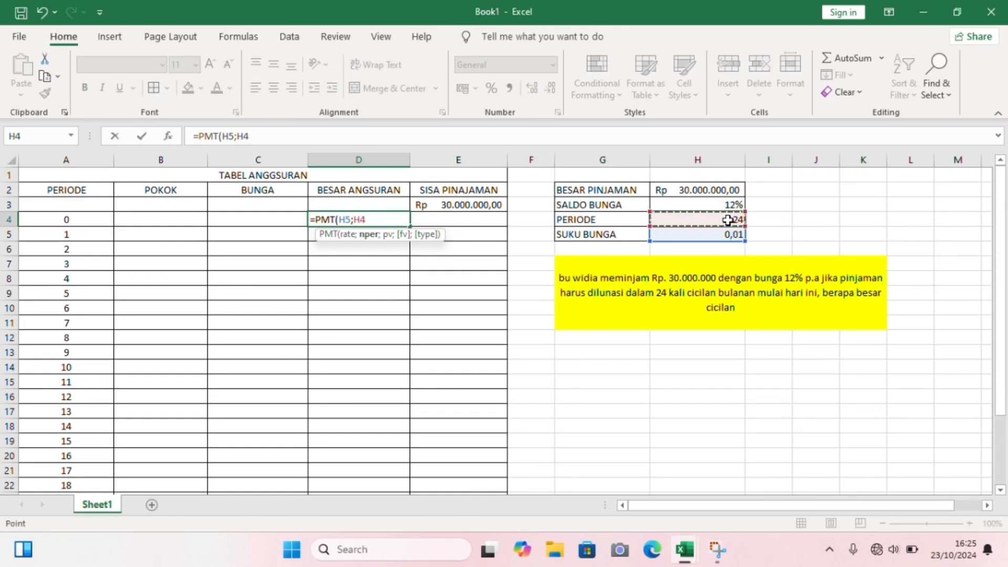
{"action": "type", "text": ";"}
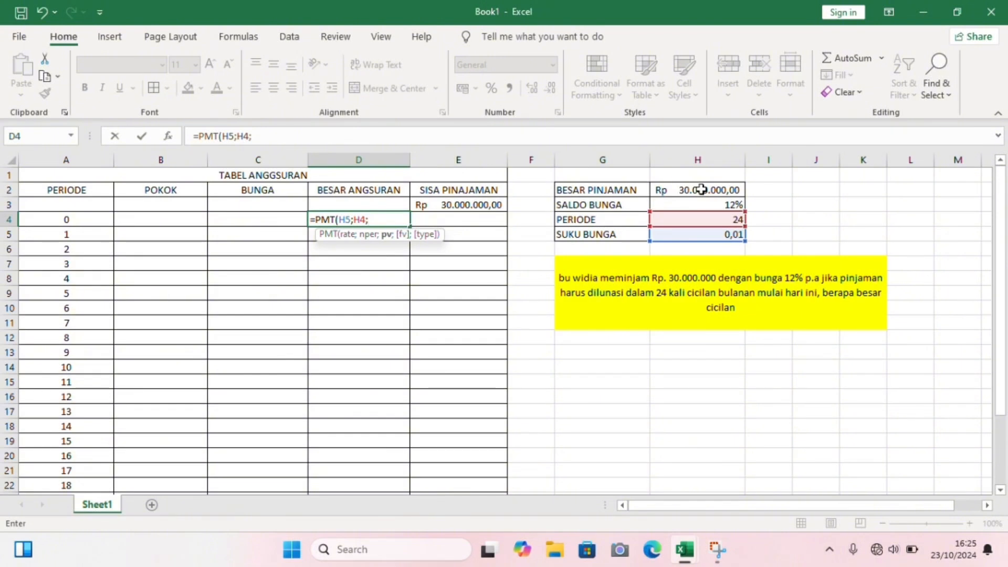
{"action": "left_click", "coordinate": [702, 190]}
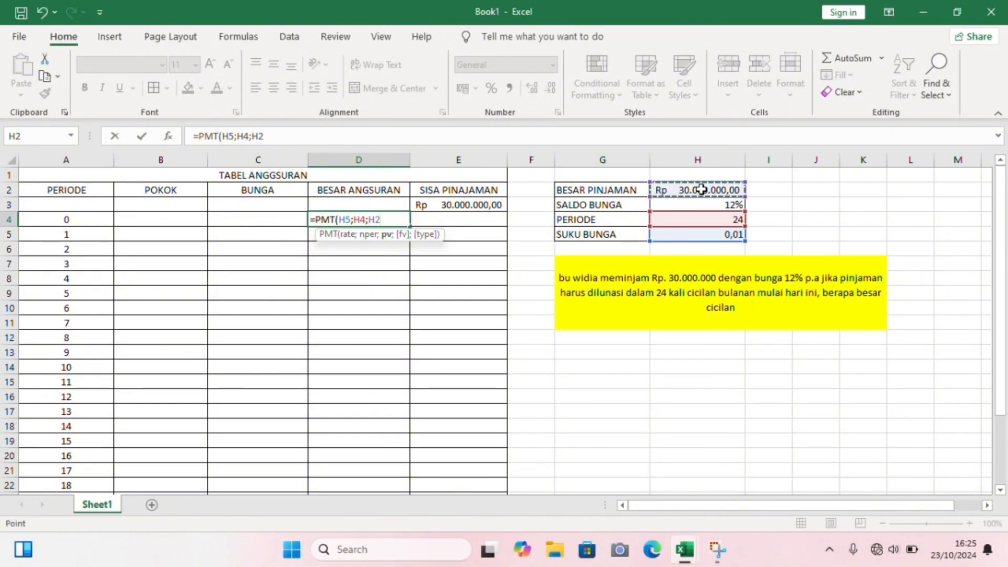
{"action": "type", "text": ";"}
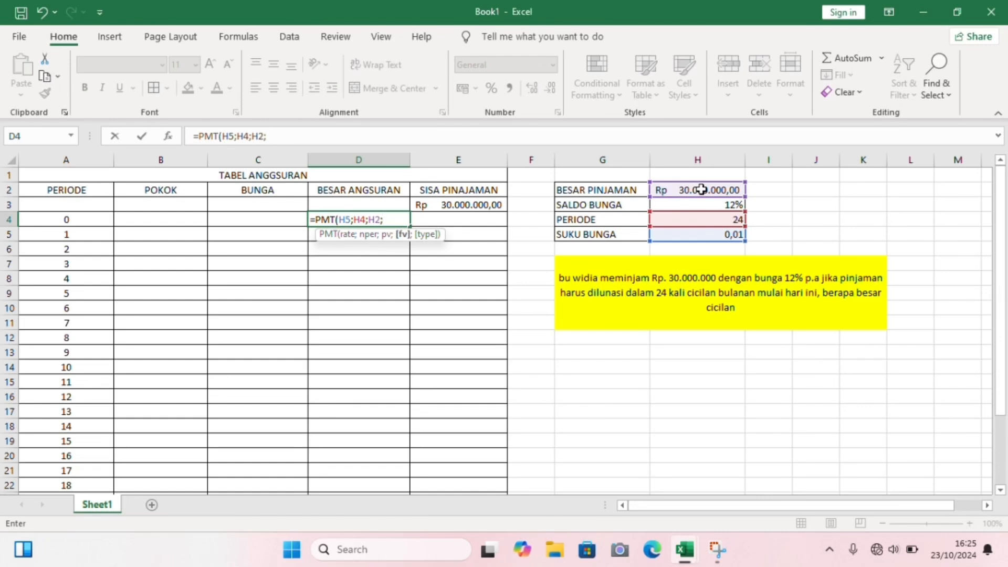
{"action": "type", "text": "0;"}
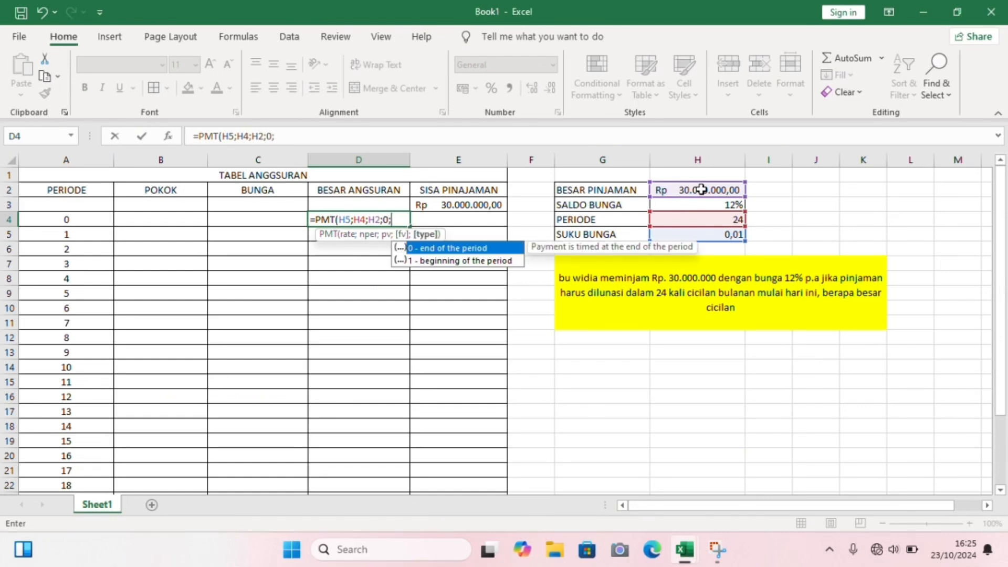
{"action": "type", "text": "1)"}
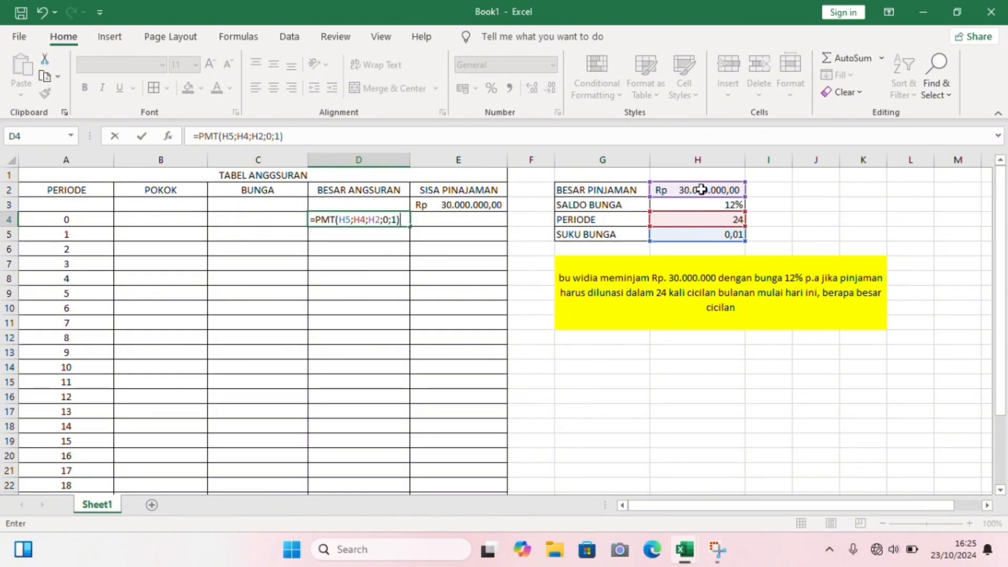
{"action": "key", "text": "Return"}
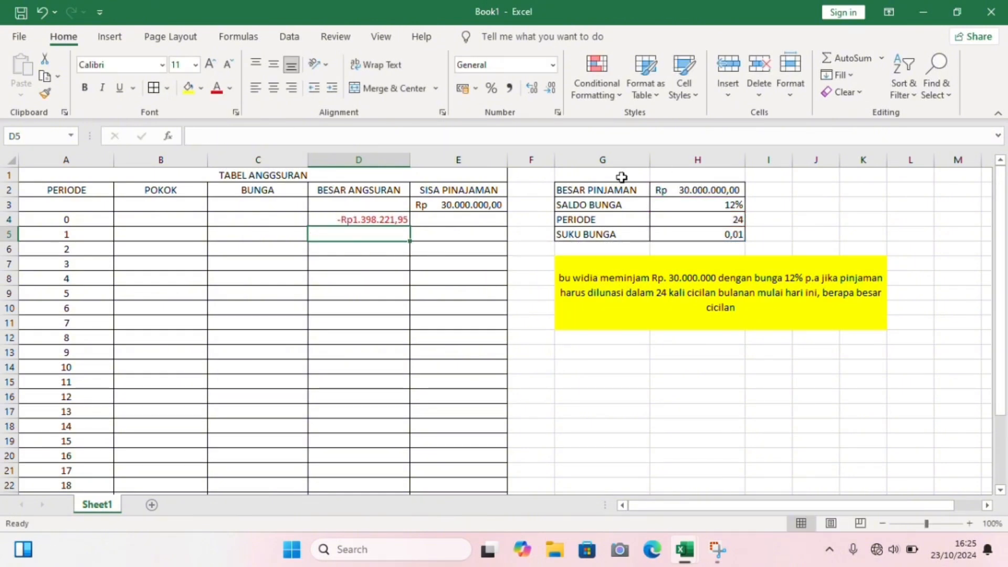
- Insert a minus sign before PMT in the BESAR ANGSURAN formula in D4
{"action": "left_click", "coordinate": [373, 219]}
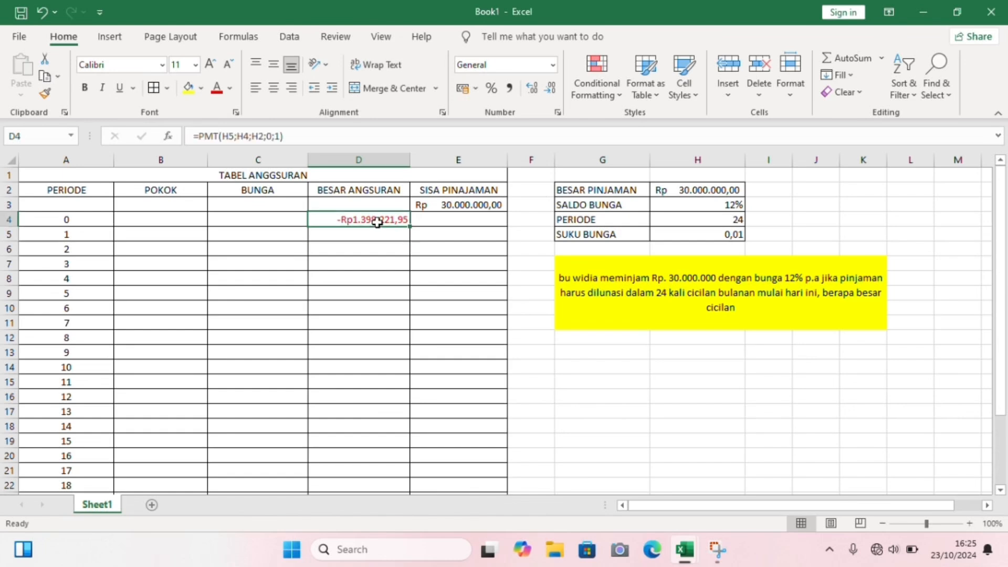
{"action": "left_click", "coordinate": [200, 136]}
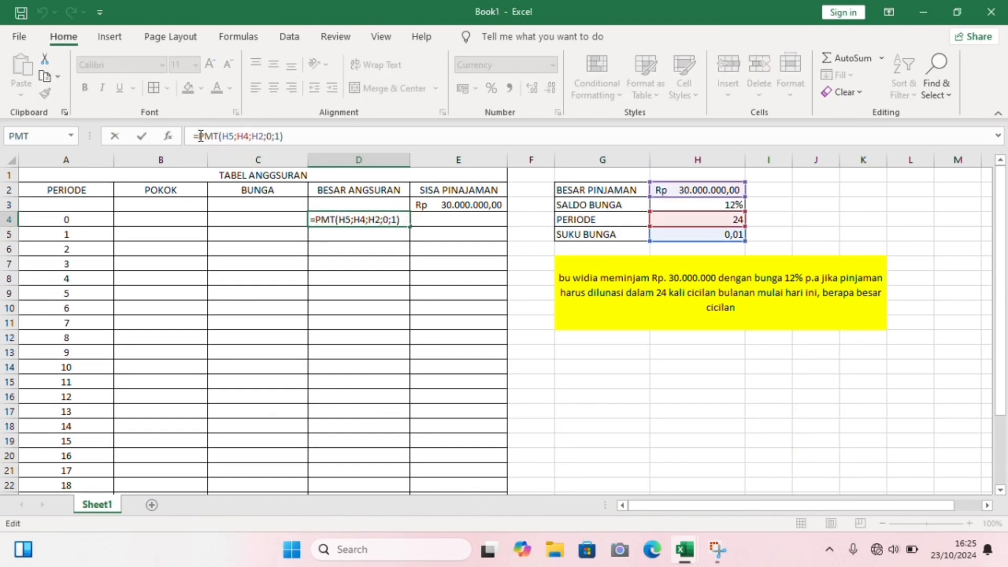
{"action": "type", "text": "-"}
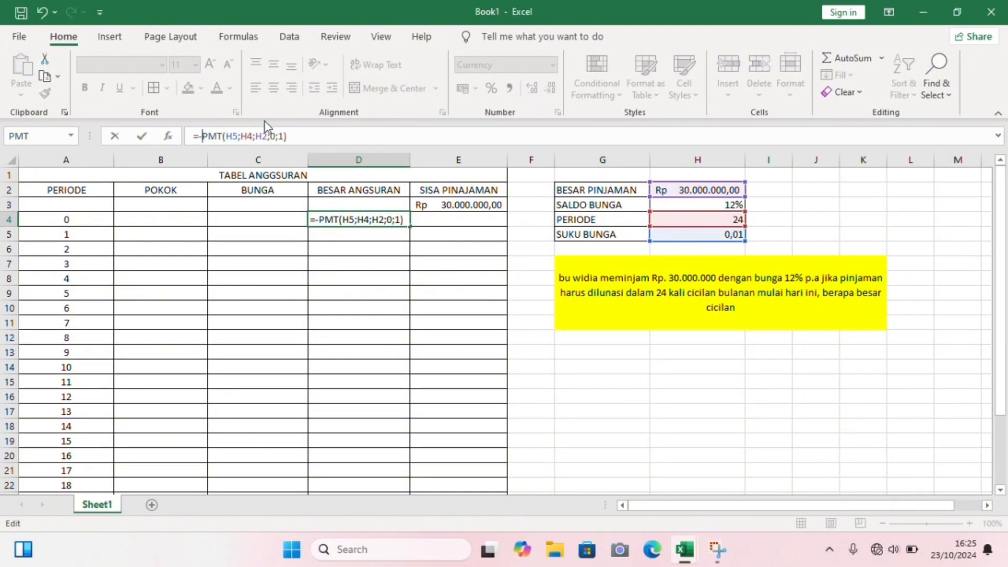
- Make the D4 formula's references absolute so it reads =-PMT($H$5;$H$4;$H$2;0;1)
{"action": "left_click", "coordinate": [225, 136]}
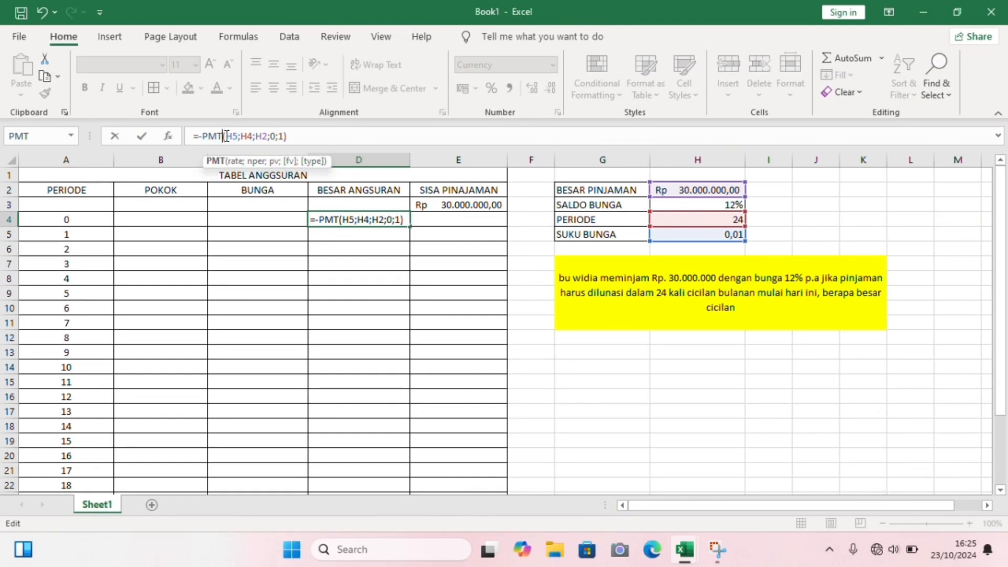
{"action": "left_click", "coordinate": [226, 136]}
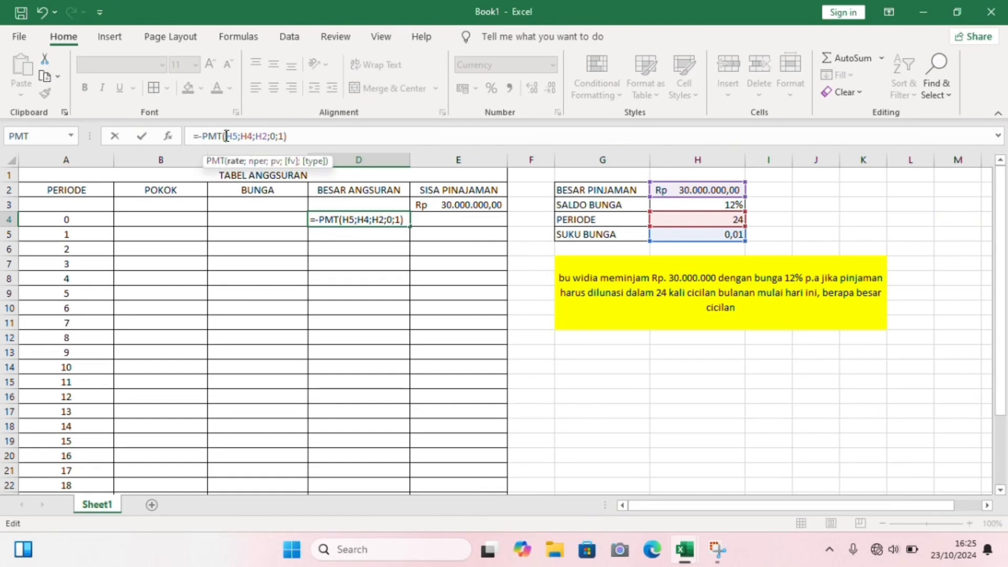
{"action": "key", "text": "F4"}
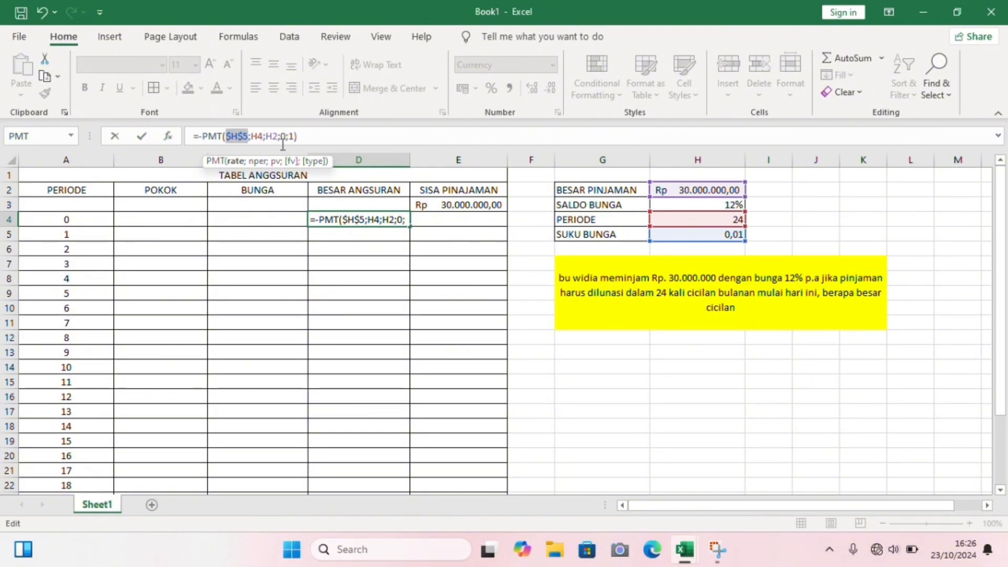
{"action": "key", "text": "Right"}
{"action": "key", "text": "Right"}
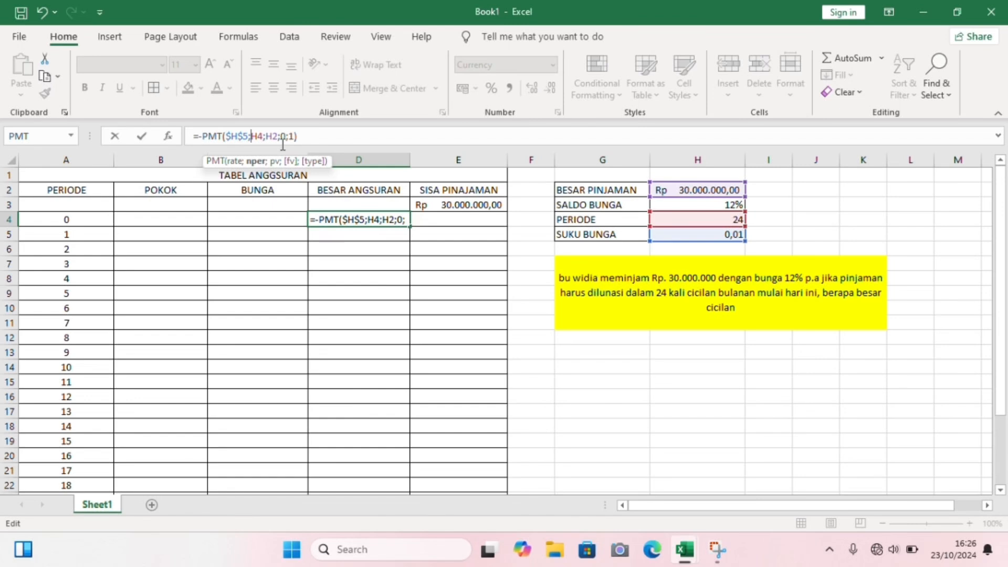
{"action": "key", "text": "F4"}
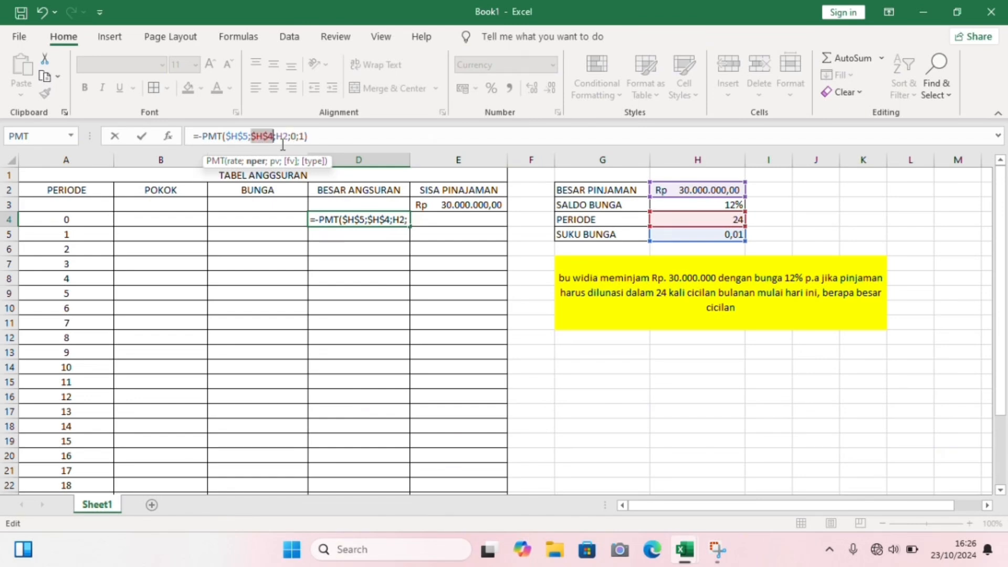
{"action": "key", "text": "Right"}
{"action": "key", "text": "Right"}
{"action": "key", "text": "F4"}
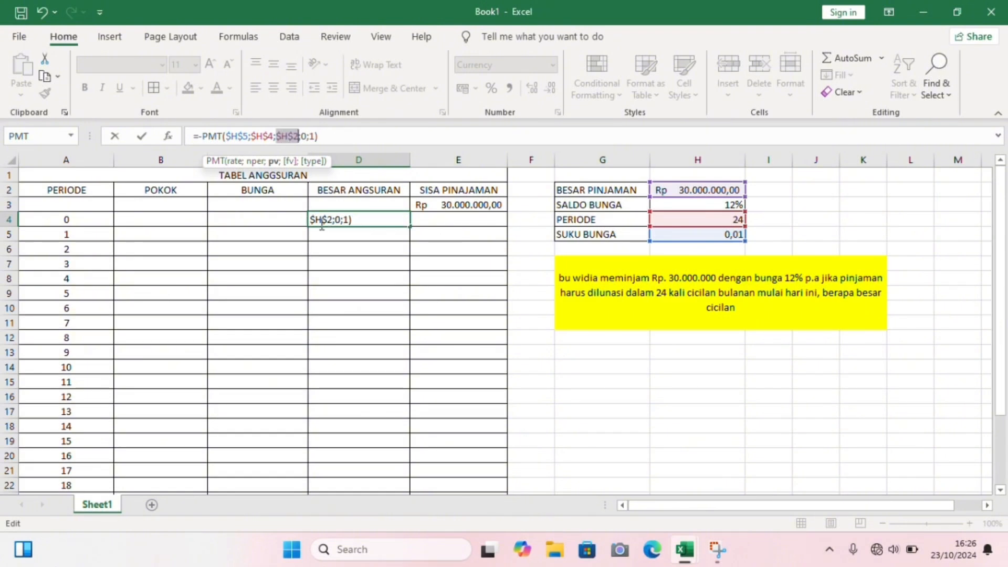
{"action": "key", "text": "Return"}
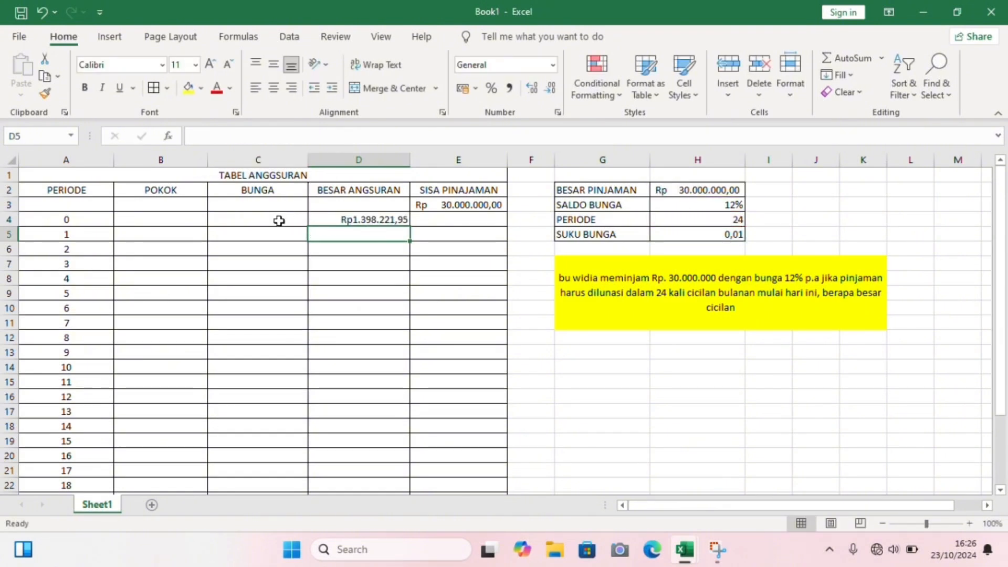
- For period 0, enter =0 as the BUNGA in C4 and =D4 as the POKOK in B4
{"action": "left_click", "coordinate": [279, 221]}
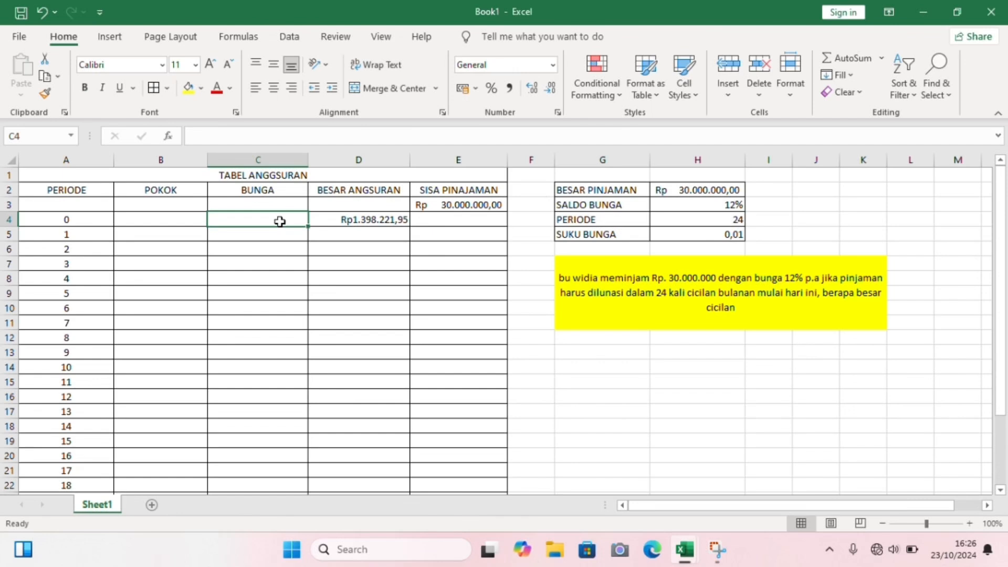
{"action": "type", "text": "=0"}
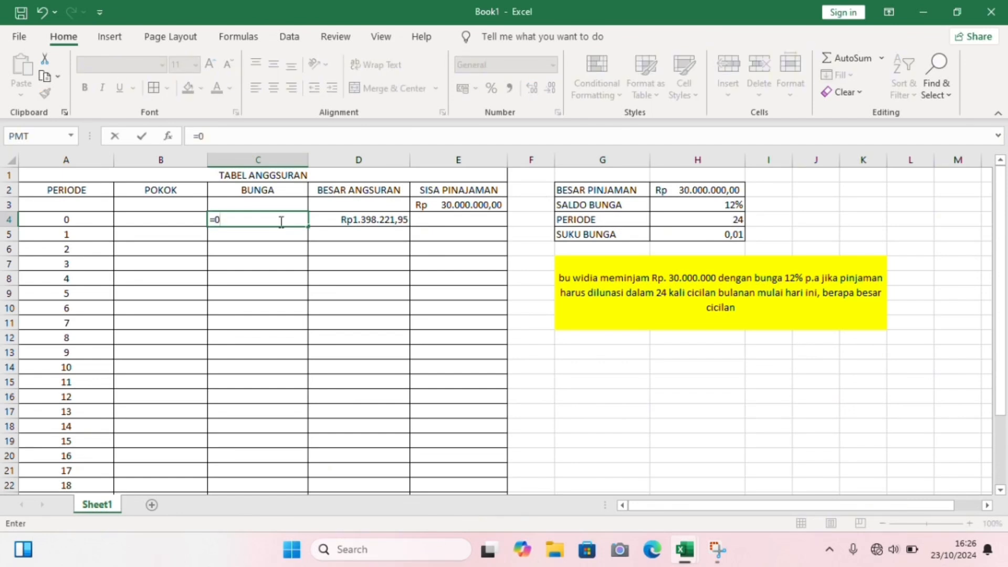
{"action": "key", "text": "Return"}
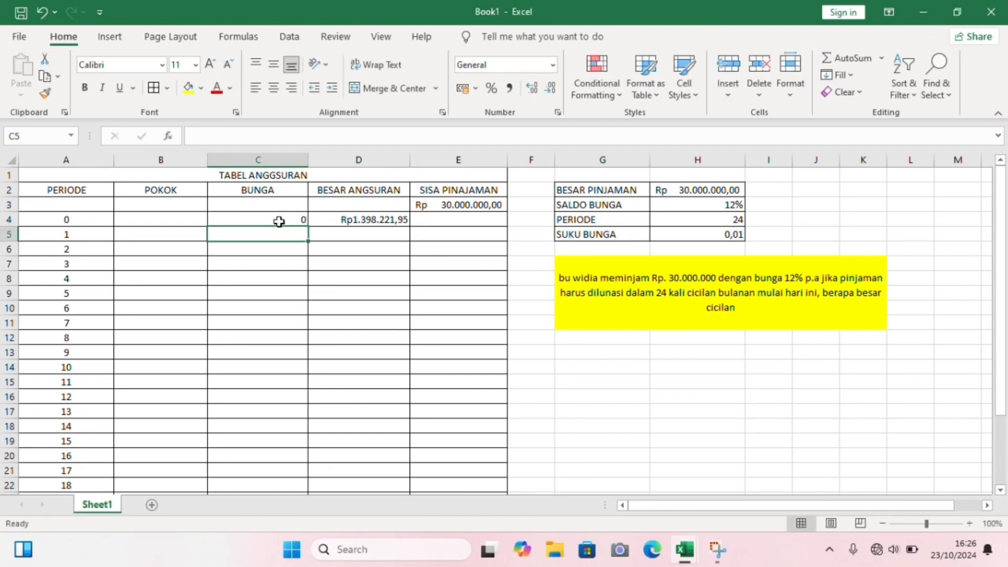
{"action": "left_click", "coordinate": [182, 221]}
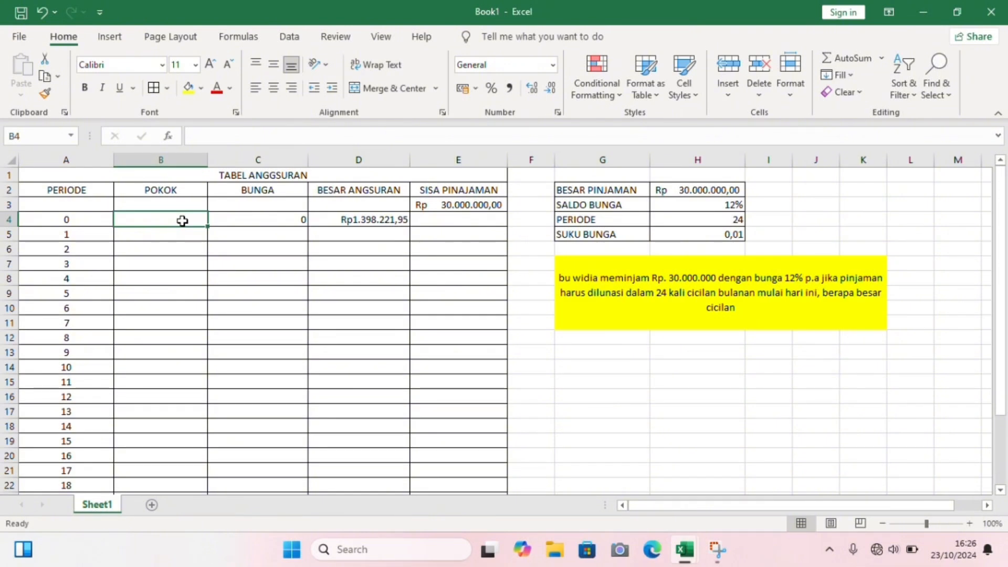
{"action": "type", "text": "="}
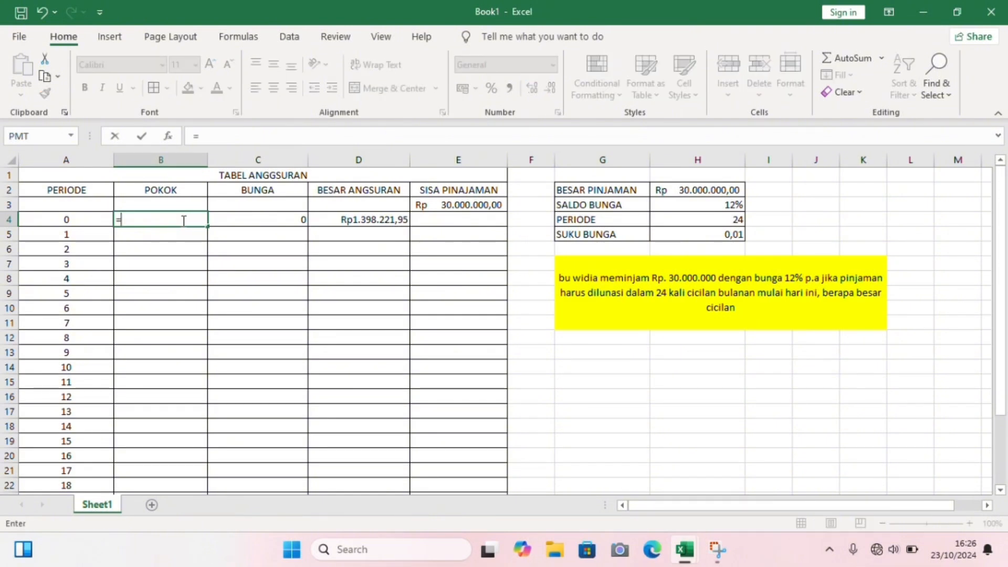
{"action": "left_click", "coordinate": [356, 223]}
{"action": "key", "text": "Return"}
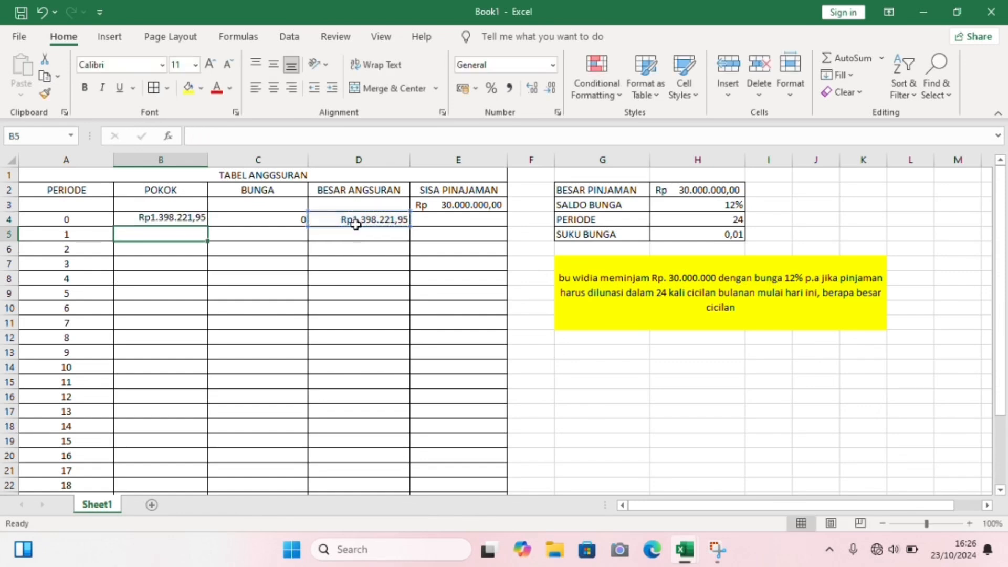
- Calculate the period 0 SISA PINAJAMAN in E4 with the formula =E3-B4
{"action": "left_click", "coordinate": [453, 221]}
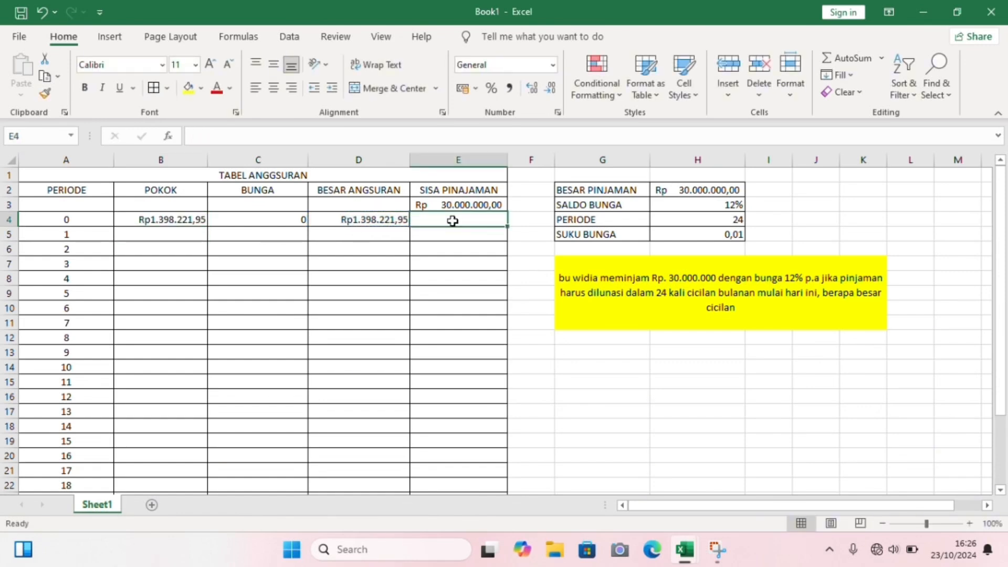
{"action": "type", "text": "="}
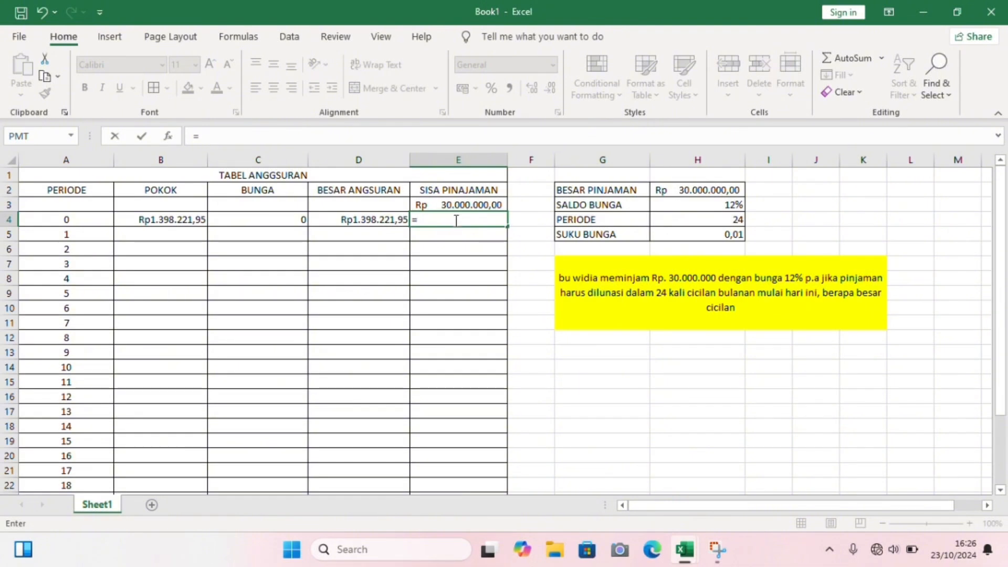
{"action": "left_click", "coordinate": [462, 207]}
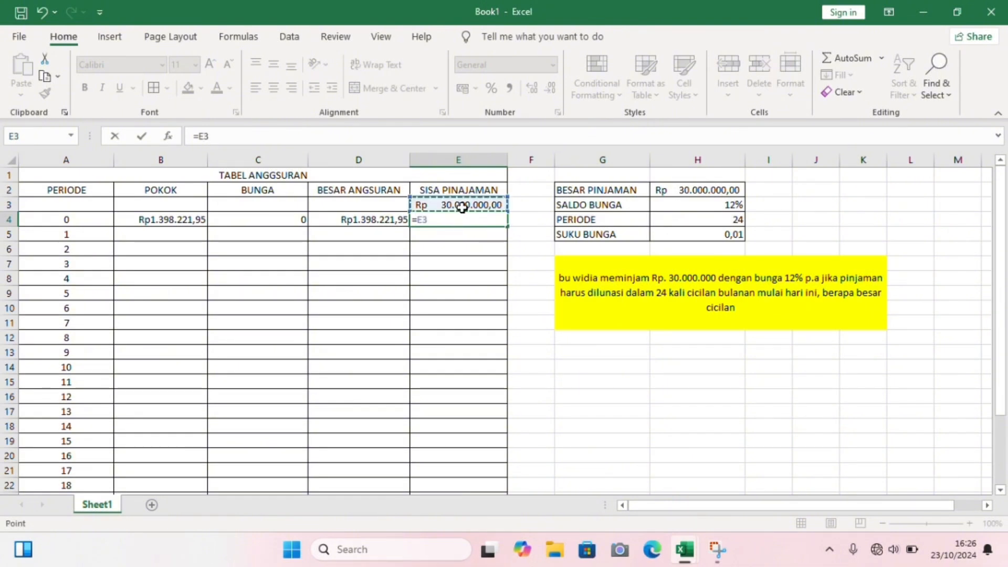
{"action": "type", "text": "-"}
{"action": "left_click", "coordinate": [183, 220]}
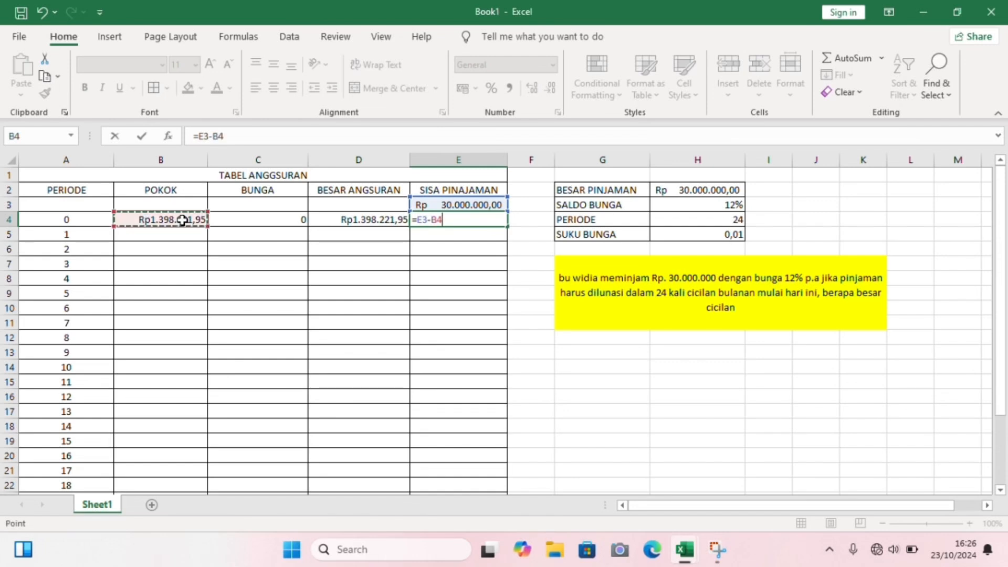
{"action": "key", "text": "Return"}
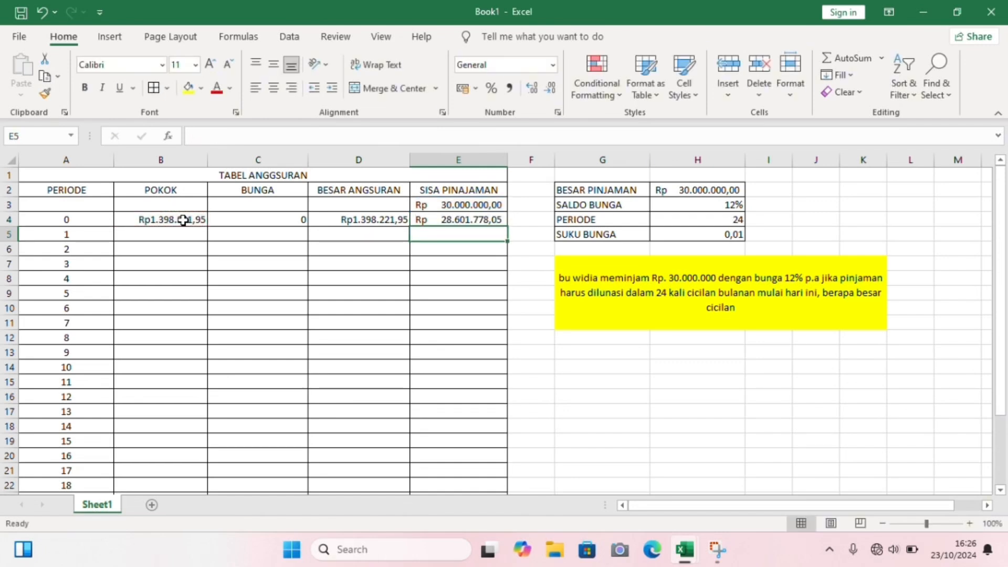
- Fill the BESAR ANGSURAN formula from D4 down to period 23 in D27
{"action": "left_click", "coordinate": [374, 220]}
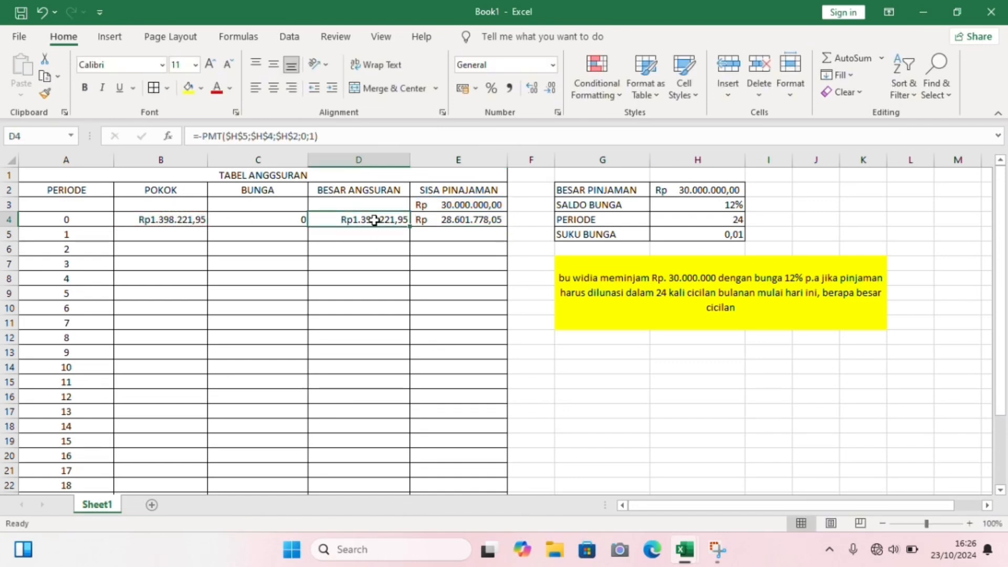
{"action": "left_click_drag", "start_coordinate": [408, 226], "coordinate": [434, 444]}
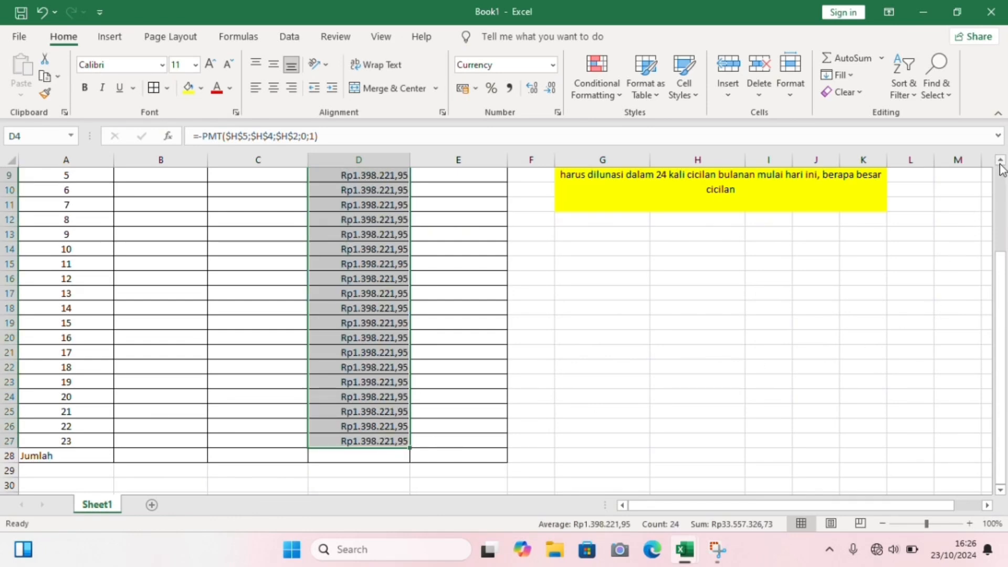
- Calculate the BUNGA for period 1 in C5 with the formula =E4*H5
{"action": "scroll", "coordinate": [1000, 167], "scroll_direction": "up", "scroll_amount": 2}
{"action": "scroll", "coordinate": [1002, 169], "scroll_direction": "up", "scroll_amount": 2}
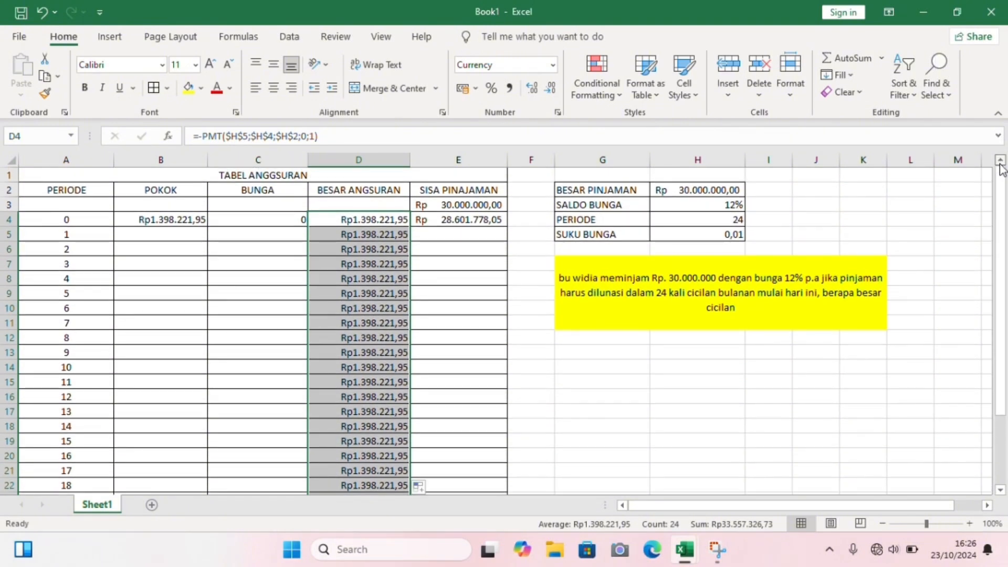
{"action": "left_click", "coordinate": [278, 234]}
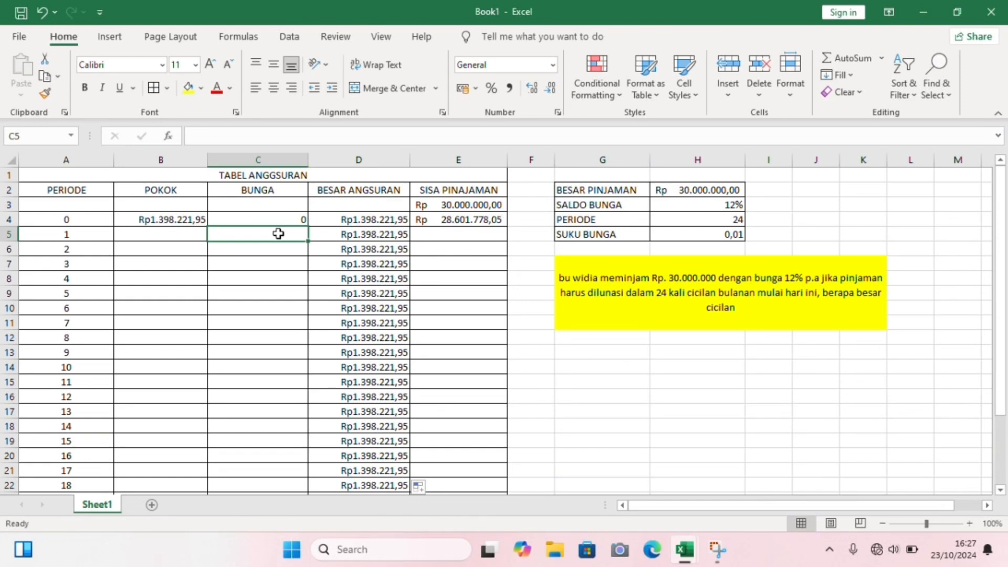
{"action": "type", "text": "="}
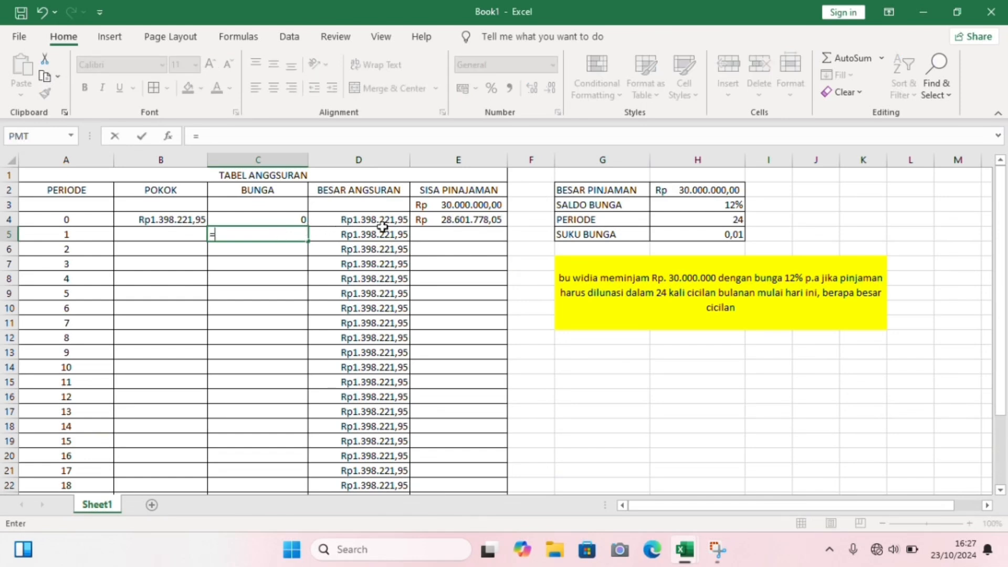
{"action": "left_click", "coordinate": [457, 223]}
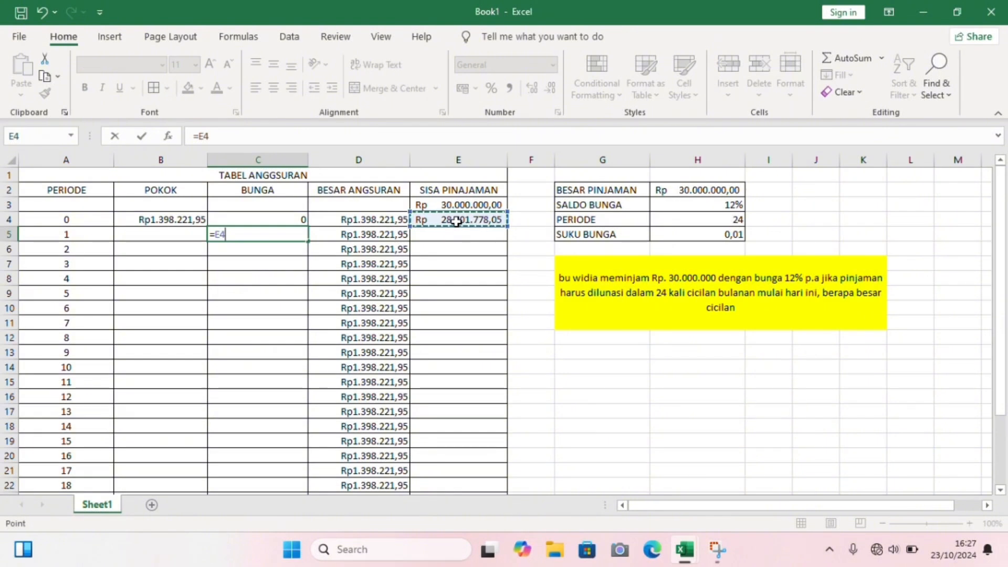
{"action": "type", "text": "*"}
{"action": "left_click", "coordinate": [724, 232]}
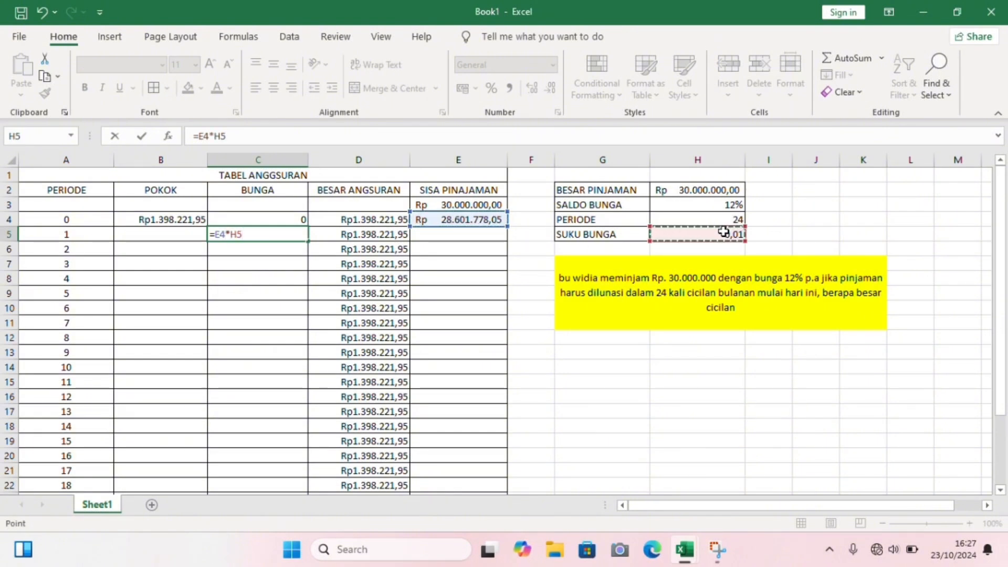
{"action": "key", "text": "Return"}
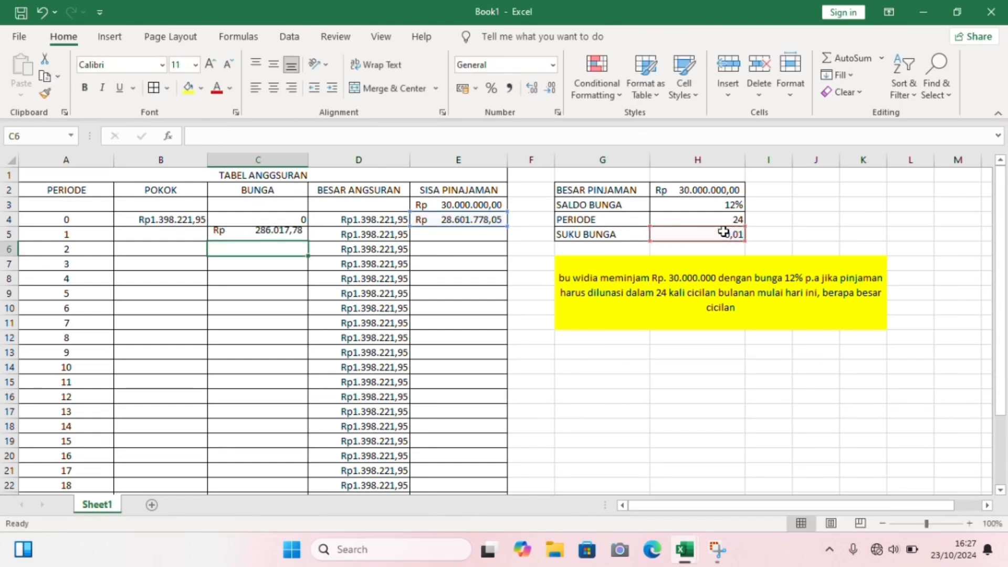
- Calculate the POKOK for period 1 in B5 with the formula =D5-C5
{"action": "left_click", "coordinate": [195, 232]}
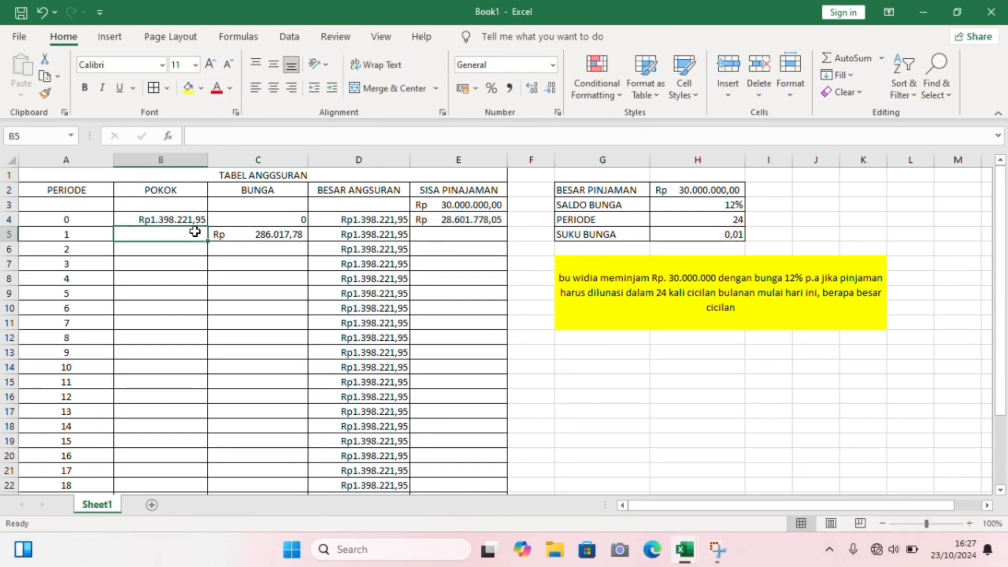
{"action": "type", "text": "+"}
{"action": "key", "text": "BackSpace"}
{"action": "type", "text": "="}
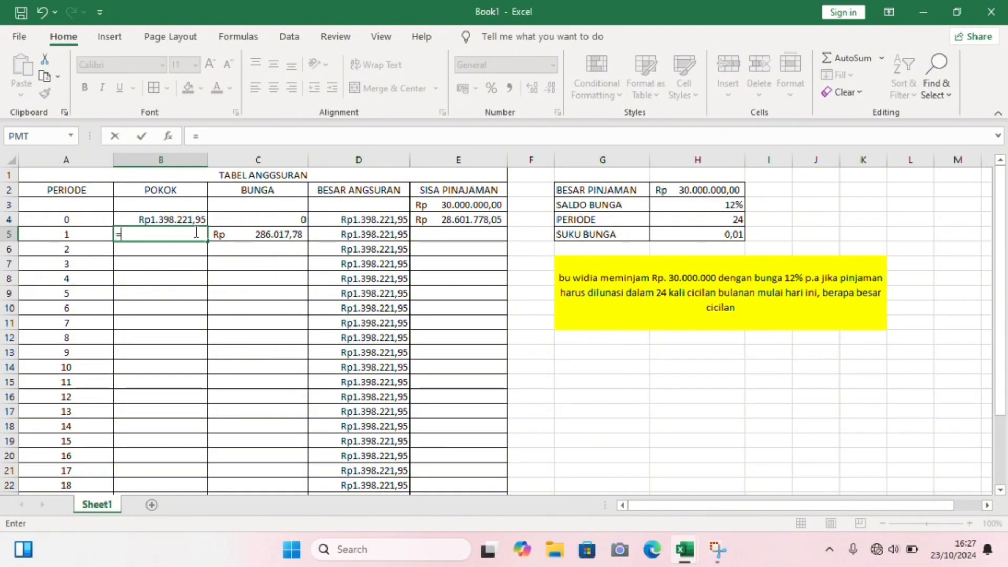
{"action": "left_click", "coordinate": [364, 236]}
{"action": "type", "text": "-"}
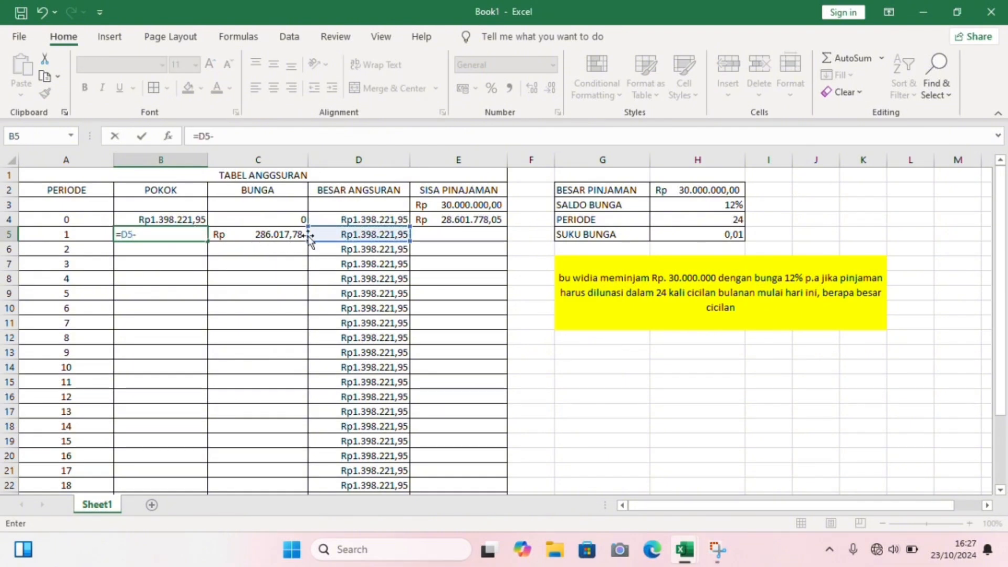
{"action": "left_click", "coordinate": [275, 236]}
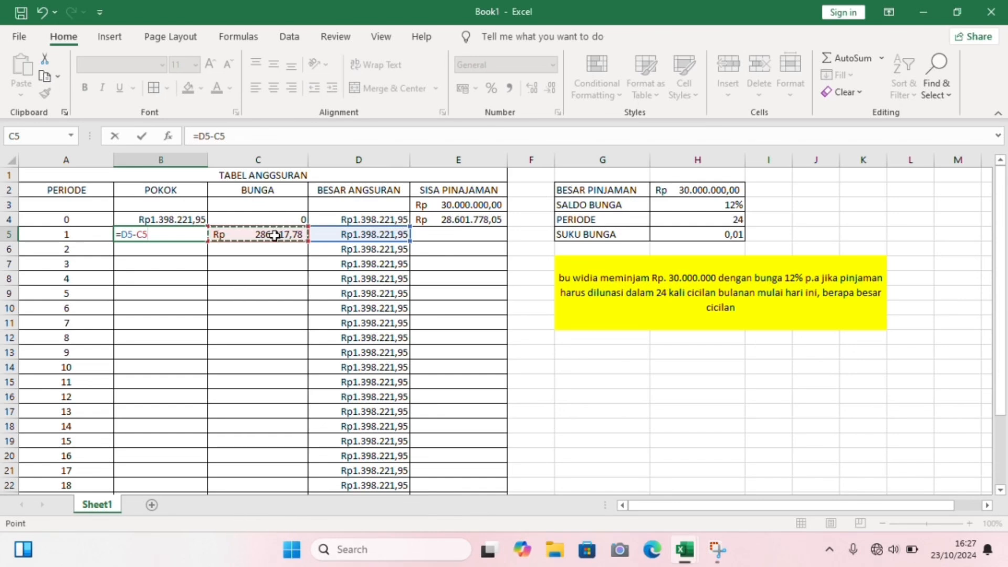
{"action": "key", "text": "Return"}
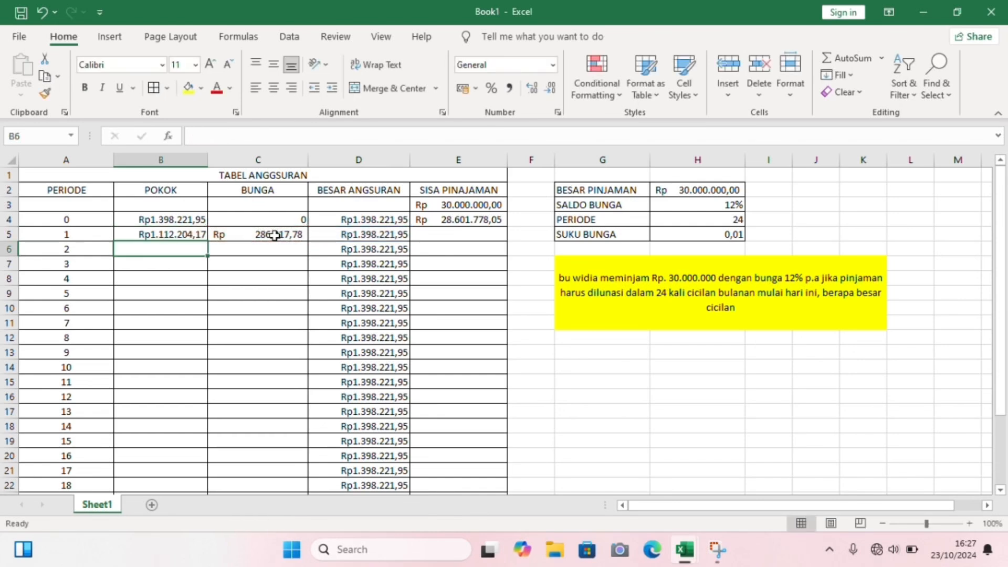
- Calculate the SISA PINAJAMAN for period 1 in E5 with the formula =E4-B5
{"action": "left_click", "coordinate": [449, 235]}
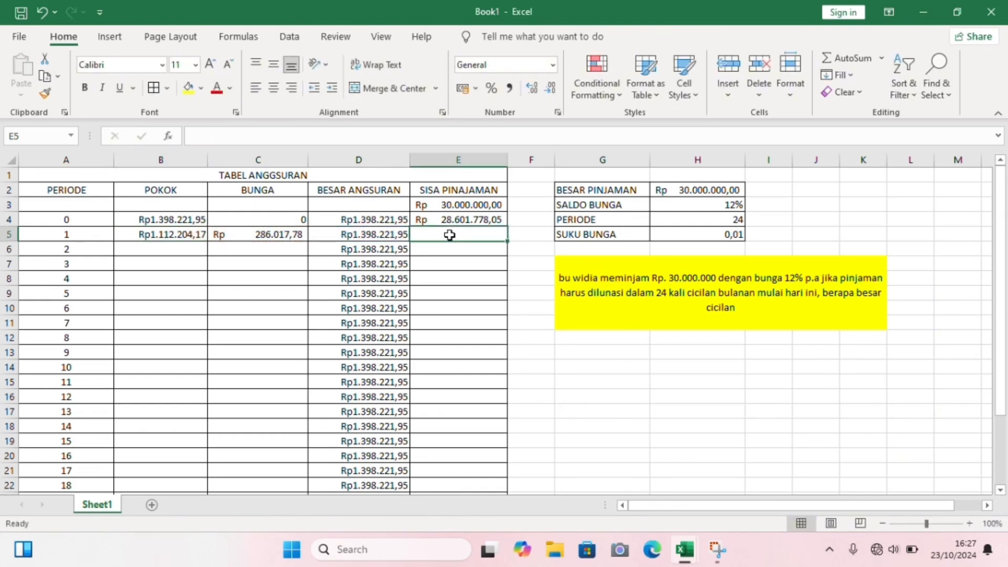
{"action": "type", "text": "="}
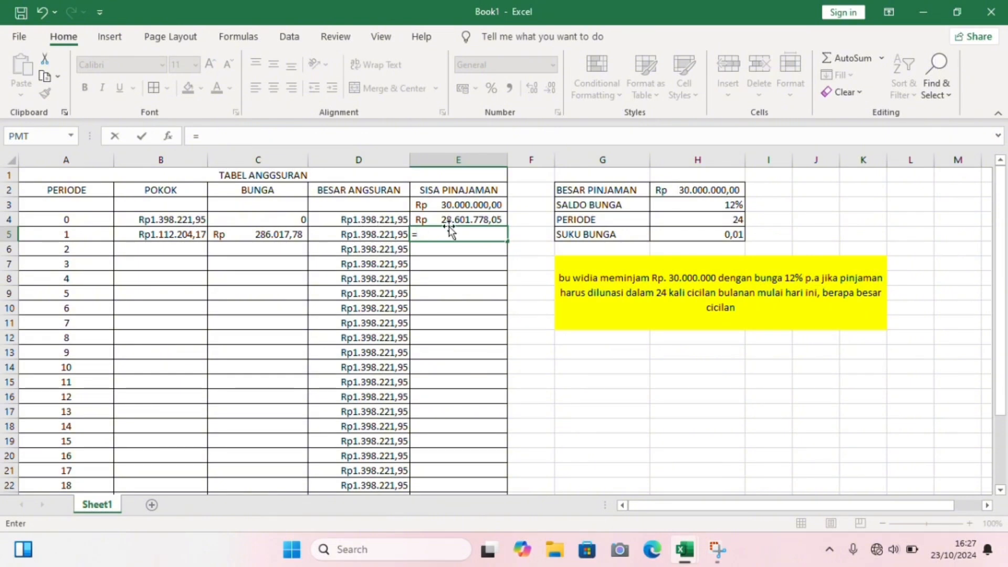
{"action": "left_click", "coordinate": [452, 219]}
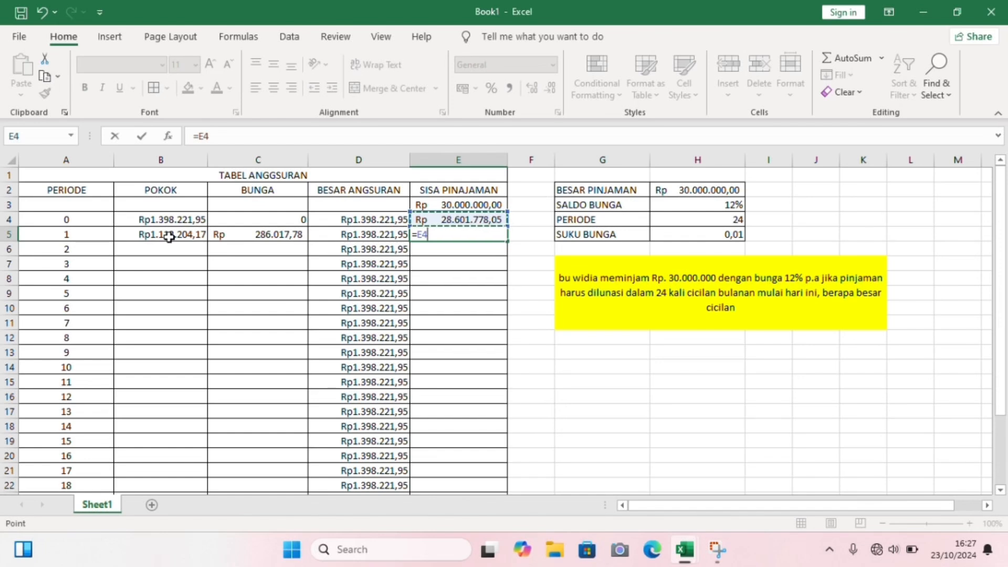
{"action": "type", "text": "-"}
{"action": "left_click", "coordinate": [169, 237]}
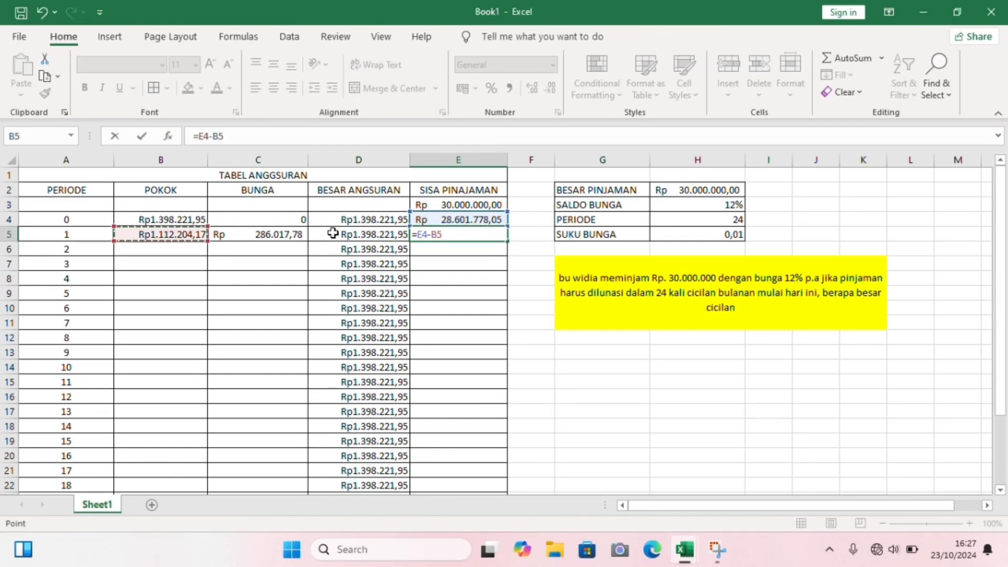
{"action": "key", "text": "Return"}
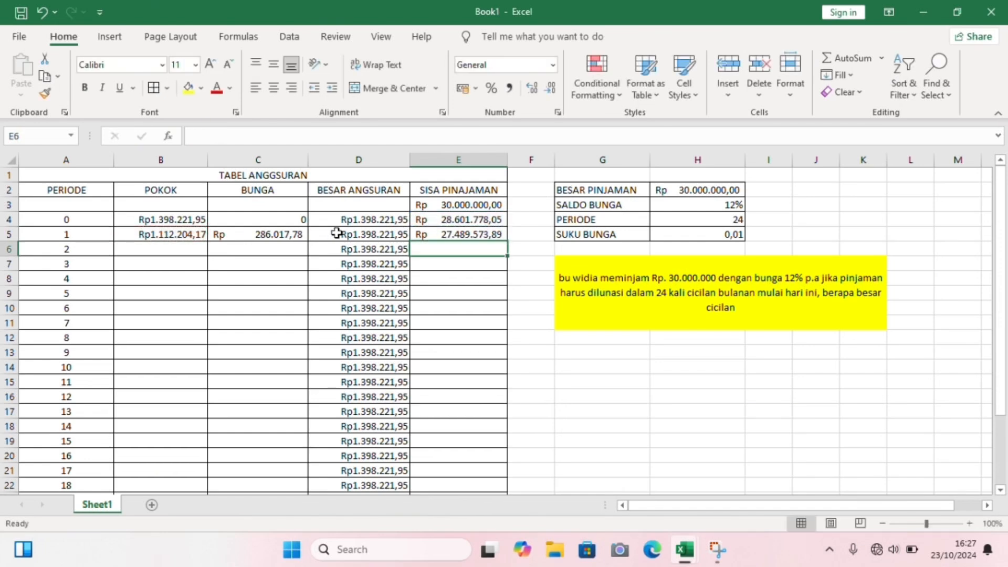
- Calculate the BUNGA for period 2 in C6 with the formula =E5*H5
{"action": "left_click", "coordinate": [279, 249]}
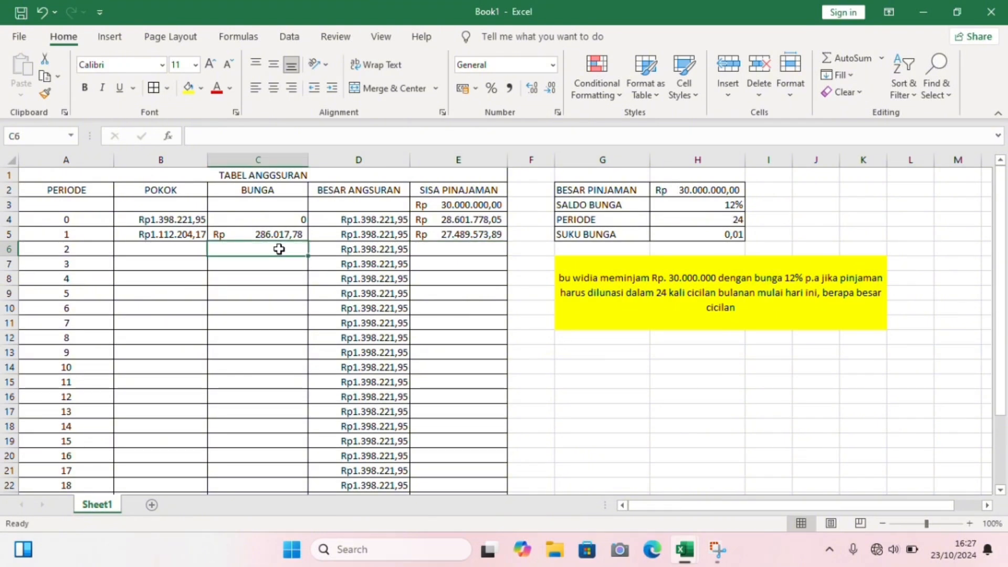
{"action": "type", "text": "="}
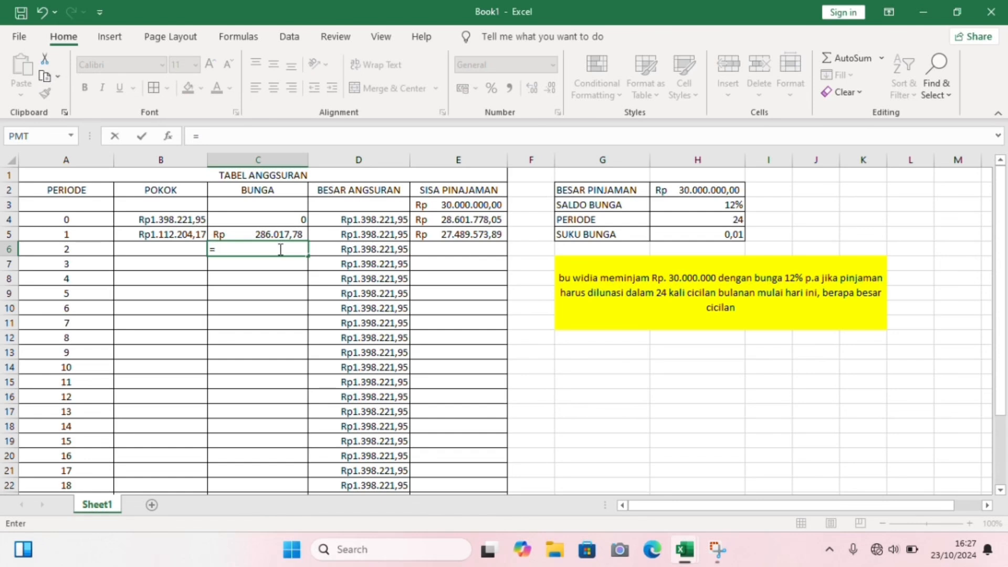
{"action": "left_click", "coordinate": [462, 235]}
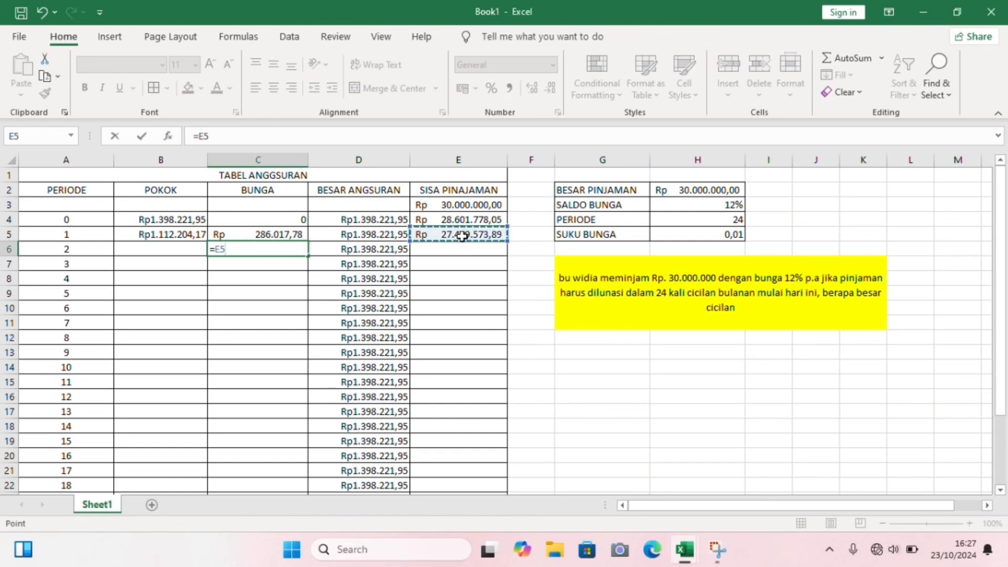
{"action": "type", "text": "*"}
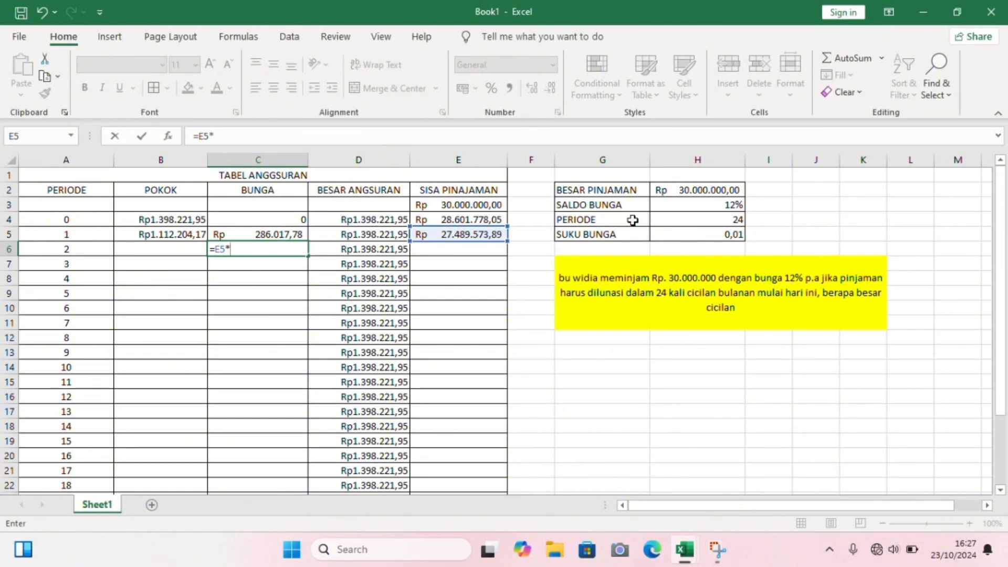
{"action": "left_click", "coordinate": [662, 232]}
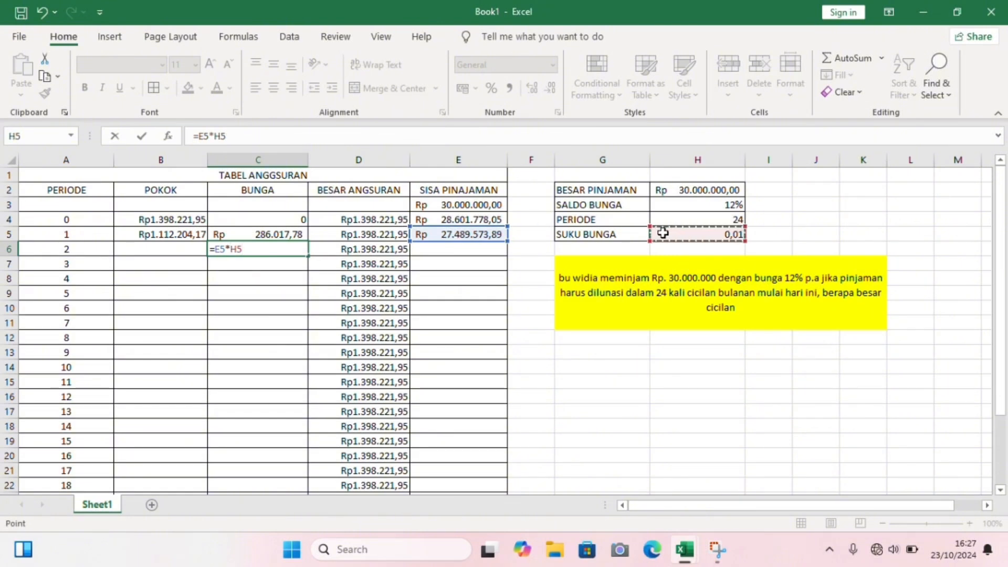
{"action": "key", "text": "Return"}
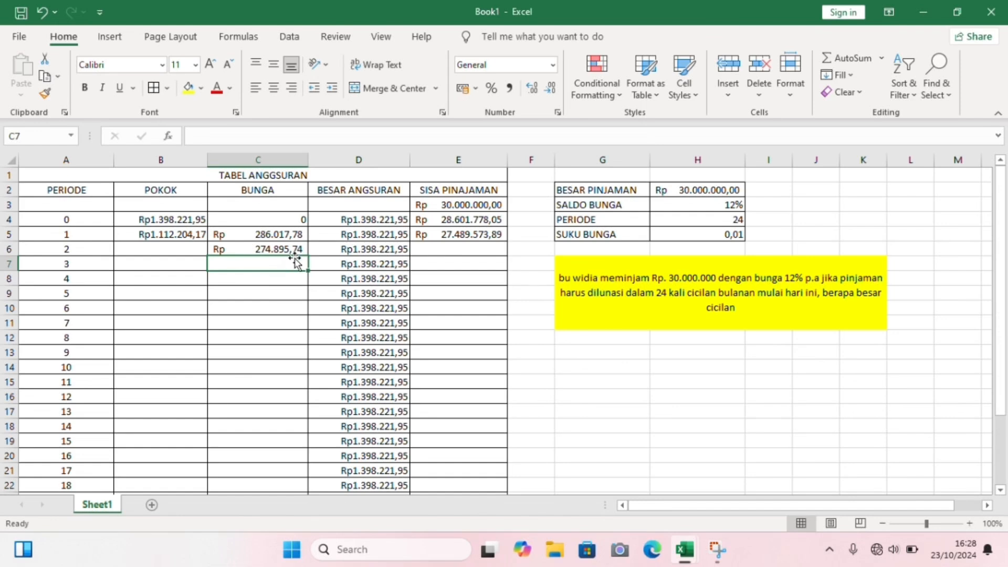
- Calculate the POKOK for period 2 in B6 with the formula =D6-C6
{"action": "left_click", "coordinate": [195, 248]}
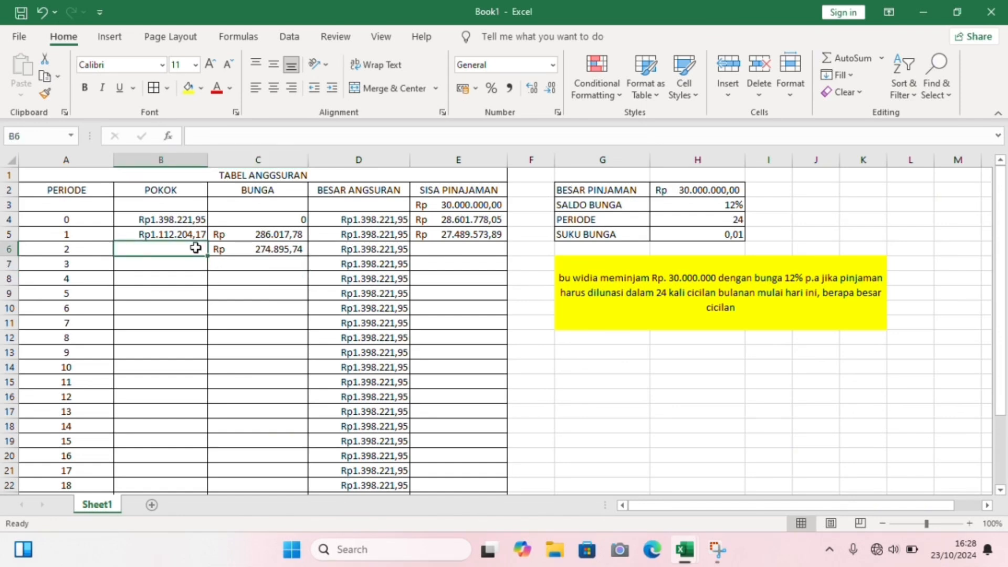
{"action": "type", "text": "="}
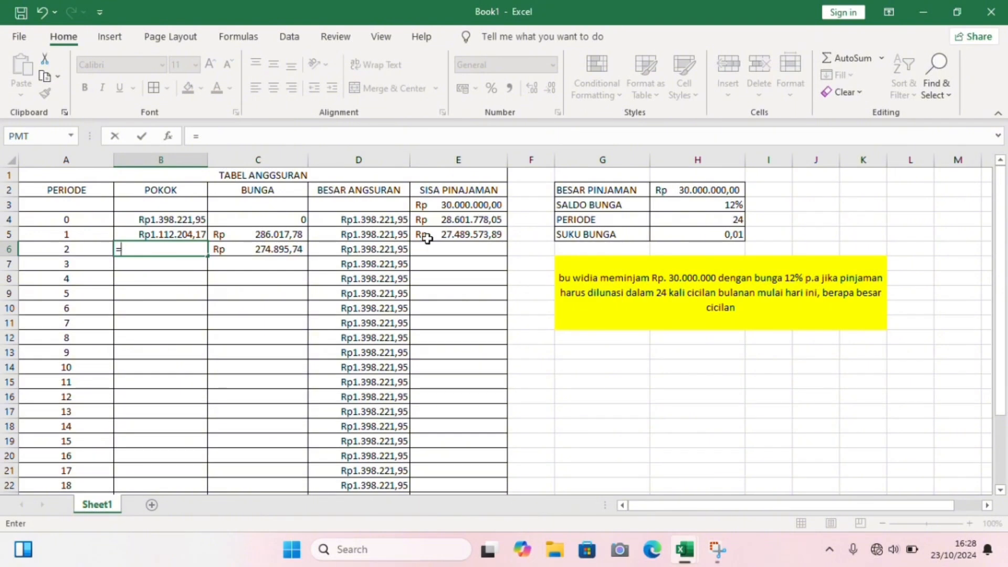
{"action": "left_click", "coordinate": [440, 232]}
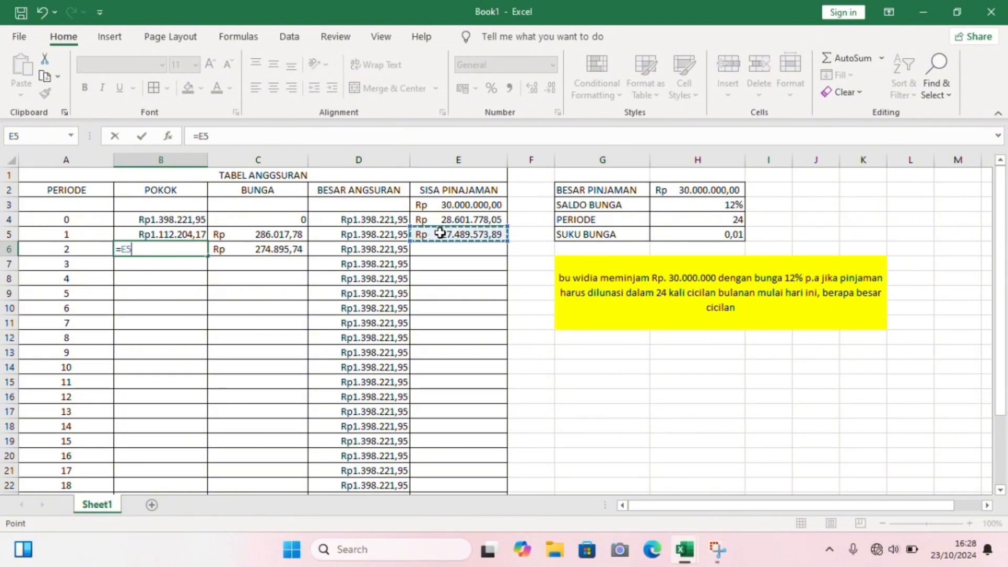
{"action": "type", "text": "-"}
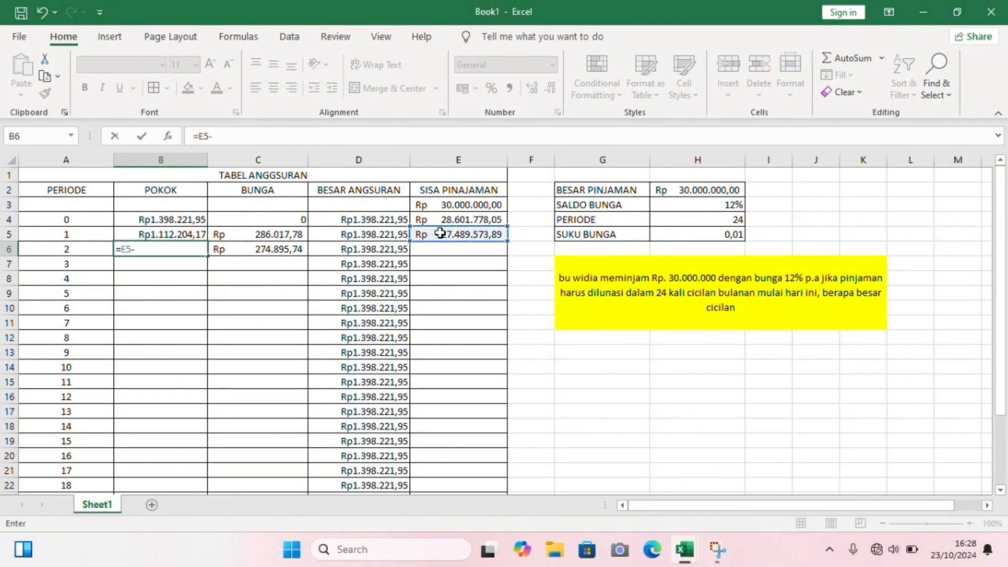
{"action": "key", "text": "BackSpace"}
{"action": "key", "text": "BackSpace"}
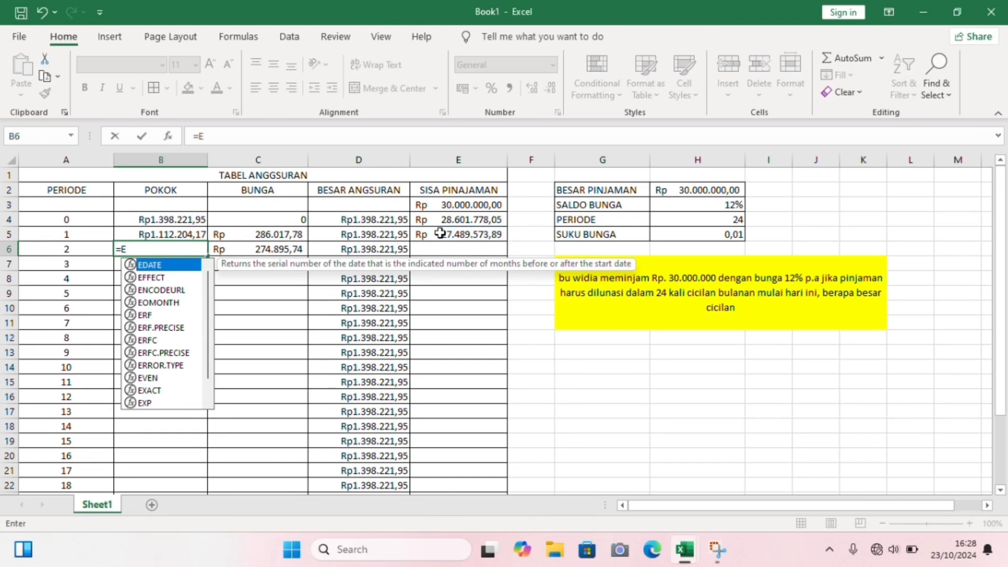
{"action": "left_click", "coordinate": [363, 252]}
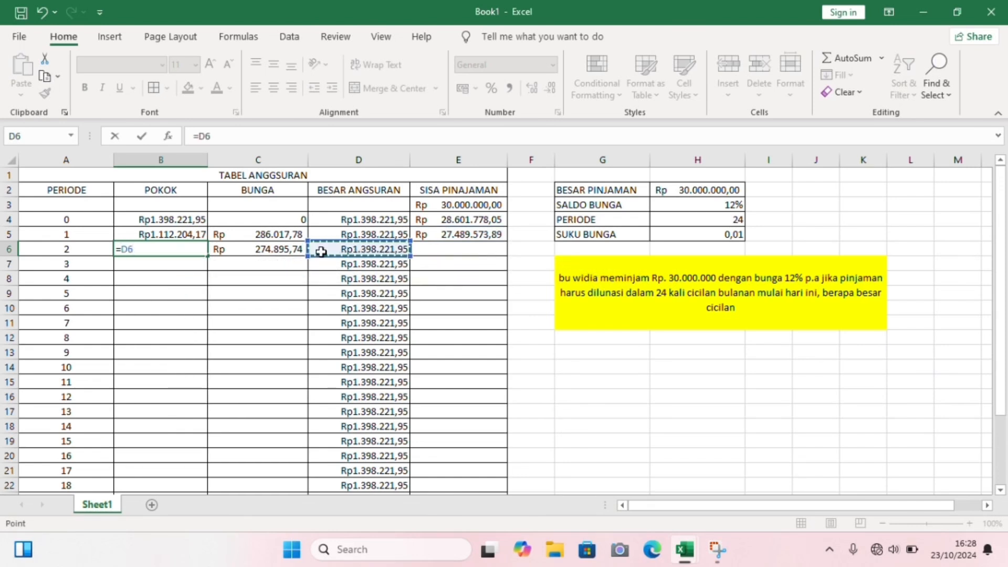
{"action": "type", "text": "-"}
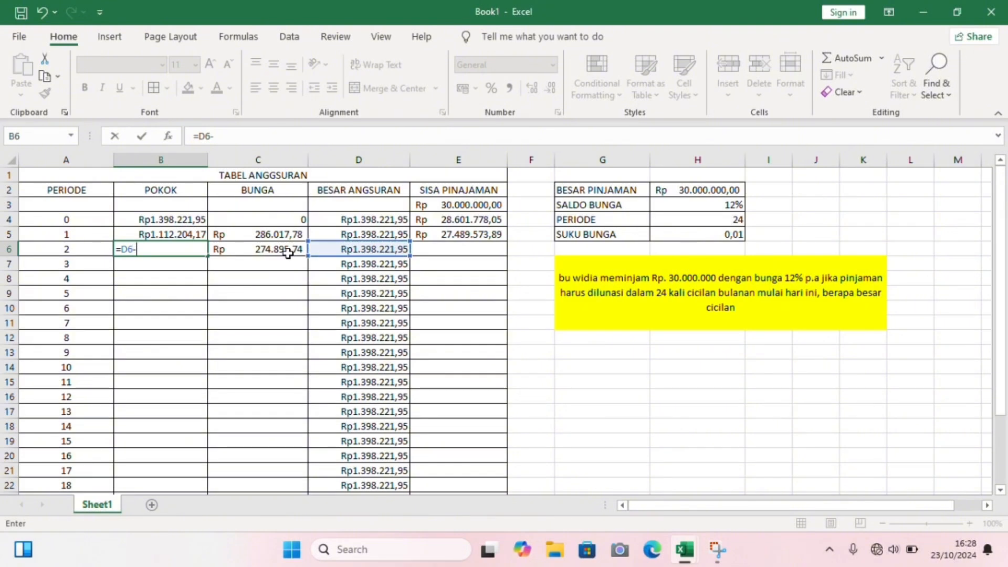
{"action": "left_click", "coordinate": [282, 250]}
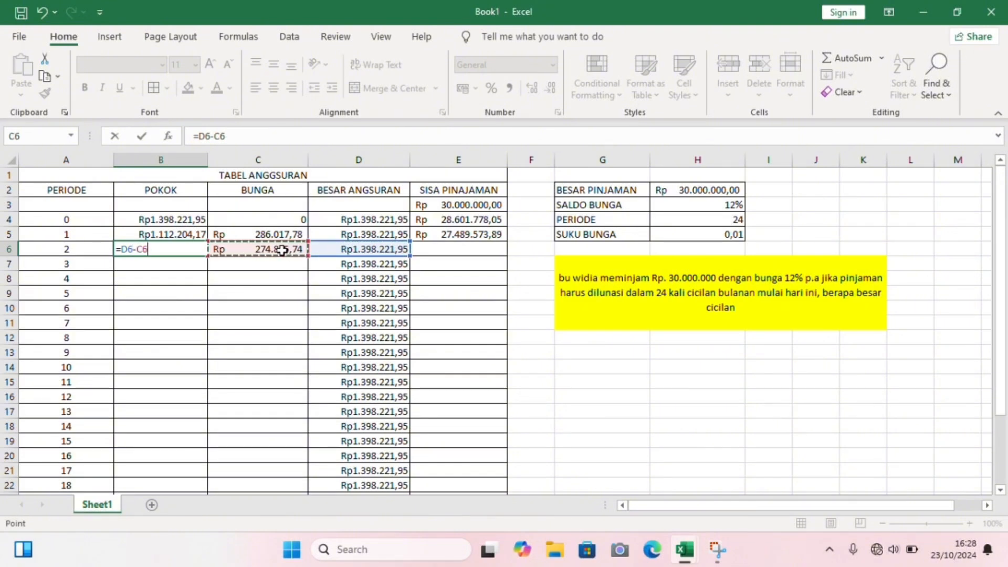
{"action": "key", "text": "Return"}
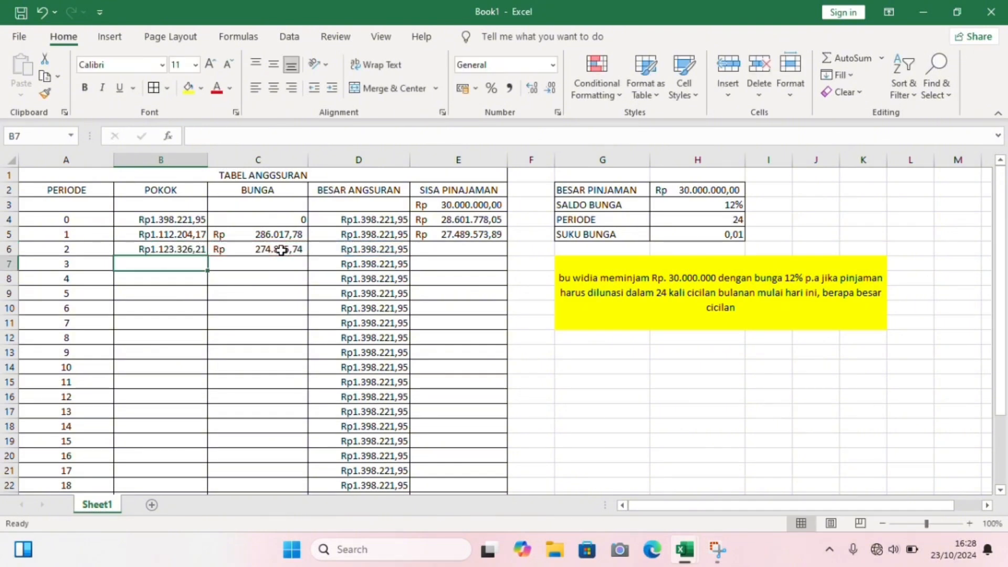
- Calculate the SISA PINAJAMAN for period 2 in E6 with the formula =E5-B6
{"action": "left_click", "coordinate": [466, 247]}
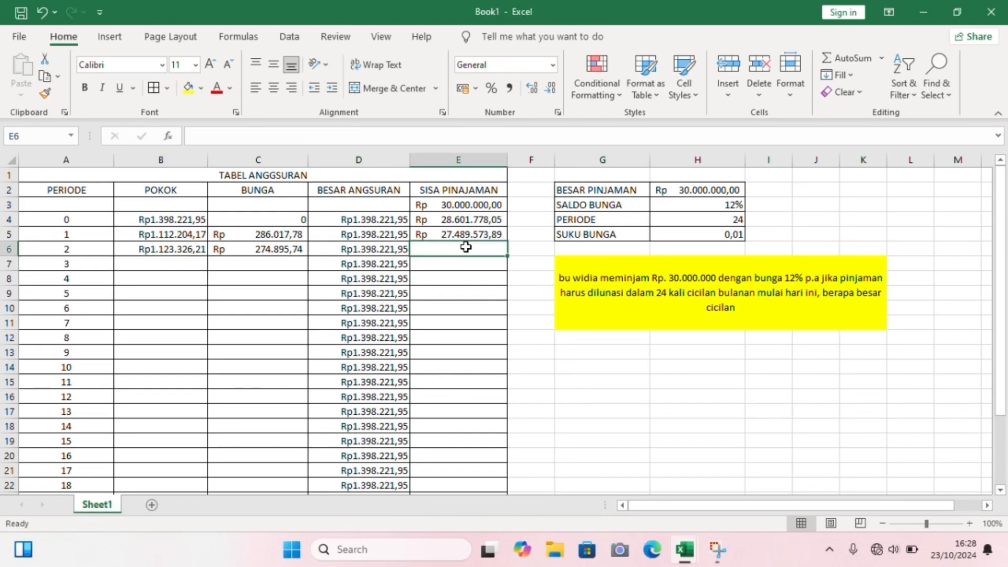
{"action": "type", "text": "="}
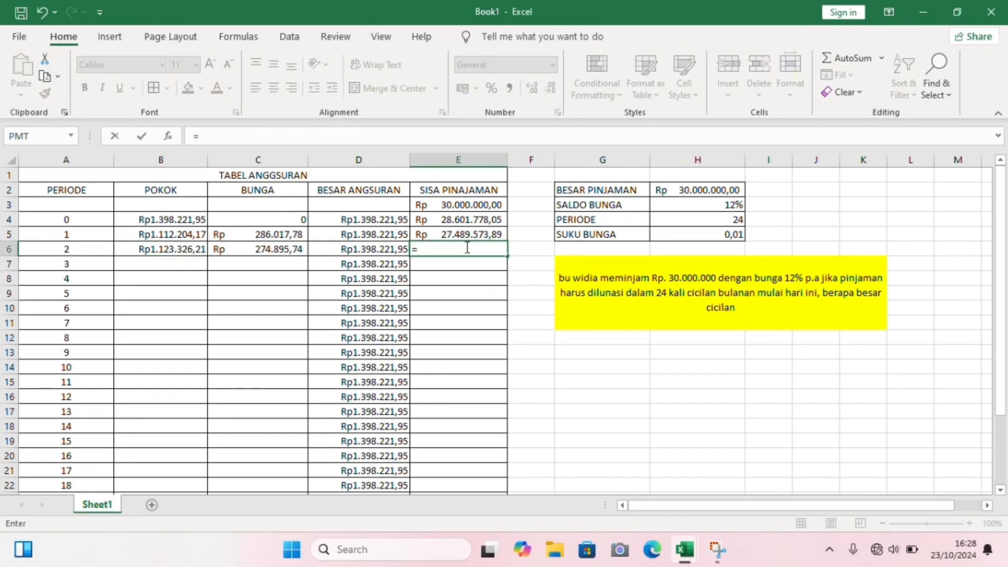
{"action": "left_click", "coordinate": [480, 233]}
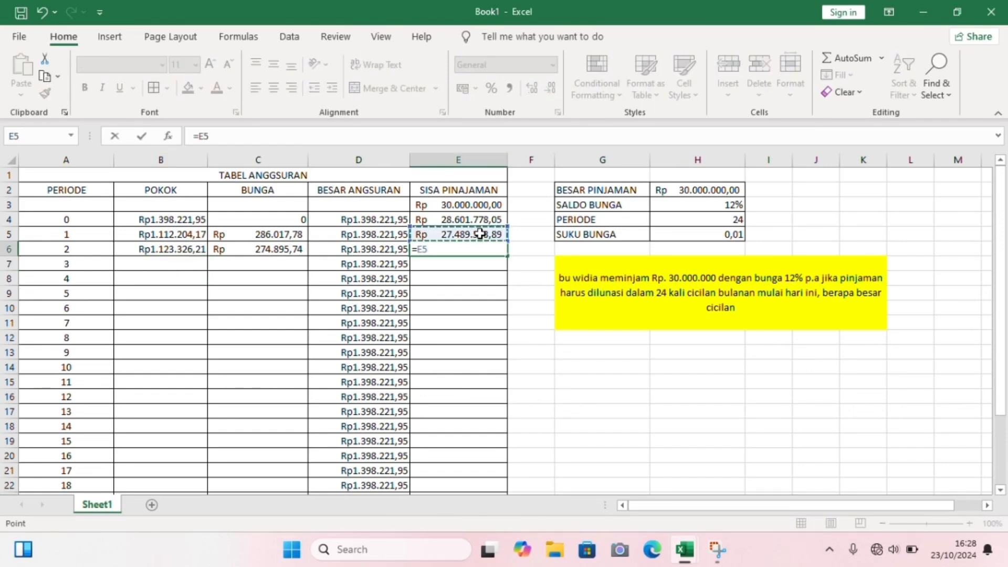
{"action": "type", "text": "-"}
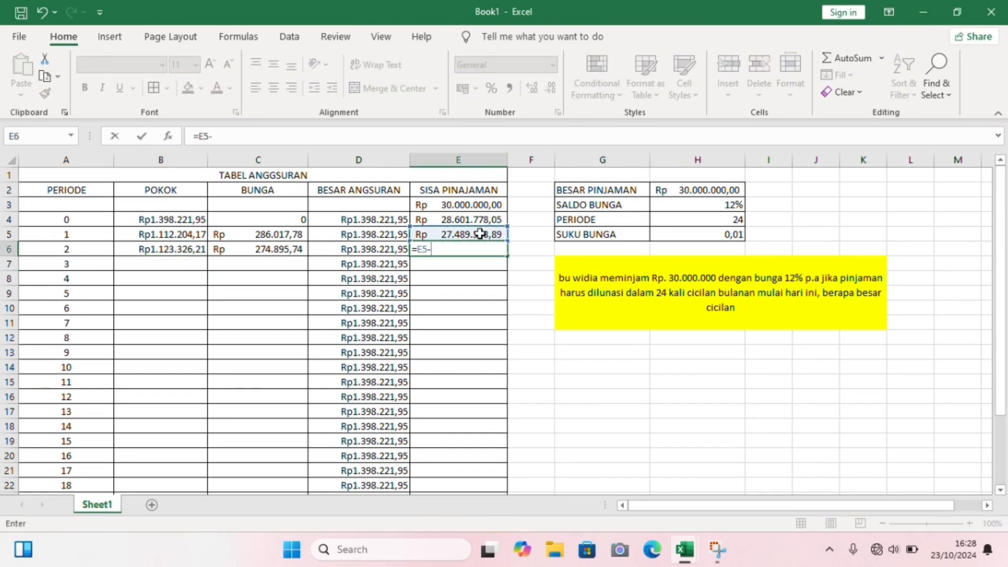
{"action": "left_click", "coordinate": [188, 250]}
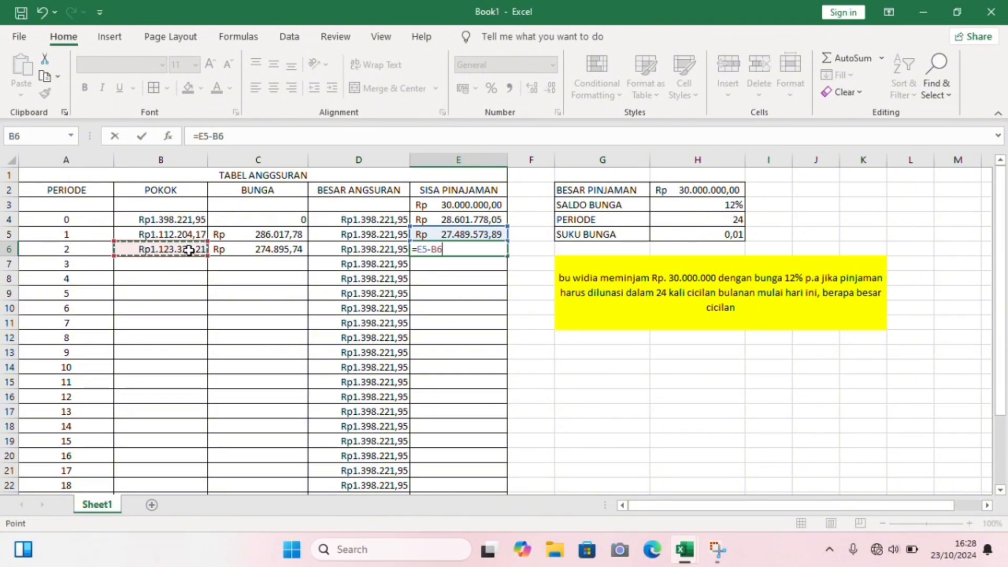
{"action": "key", "text": "Return"}
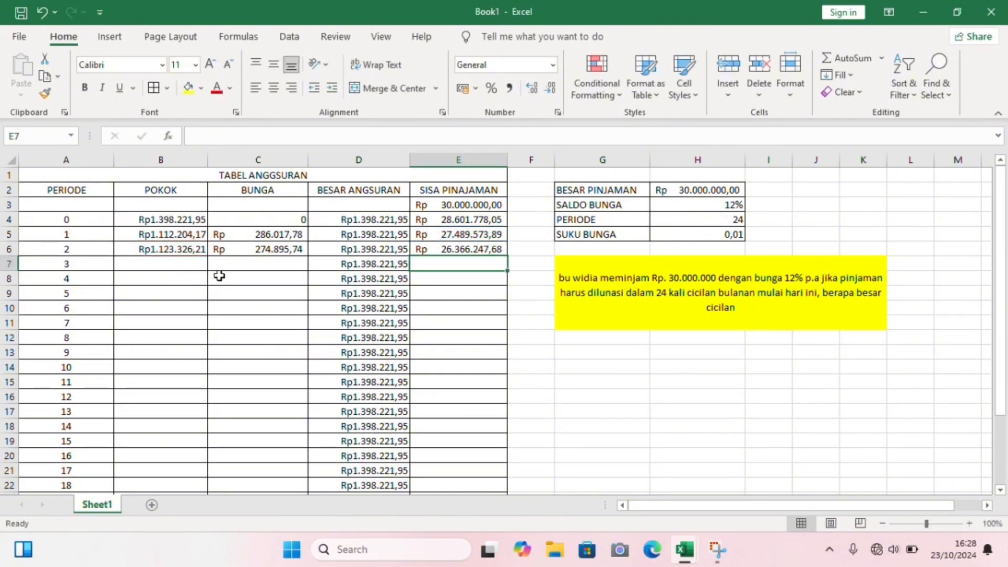
- Calculate the BUNGA for period 3 in C7 with the formula =E6*H5
{"action": "left_click", "coordinate": [250, 261]}
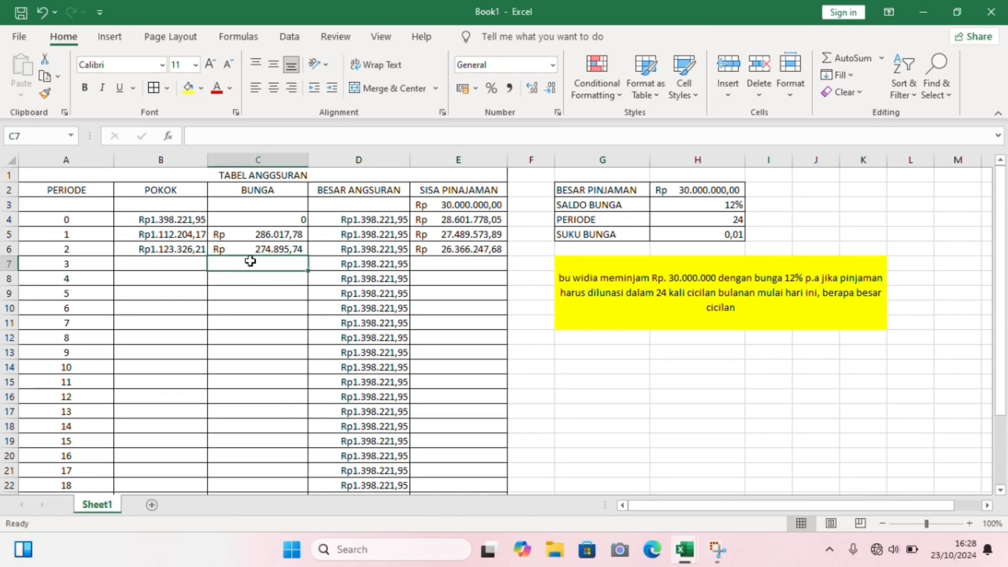
{"action": "type", "text": "="}
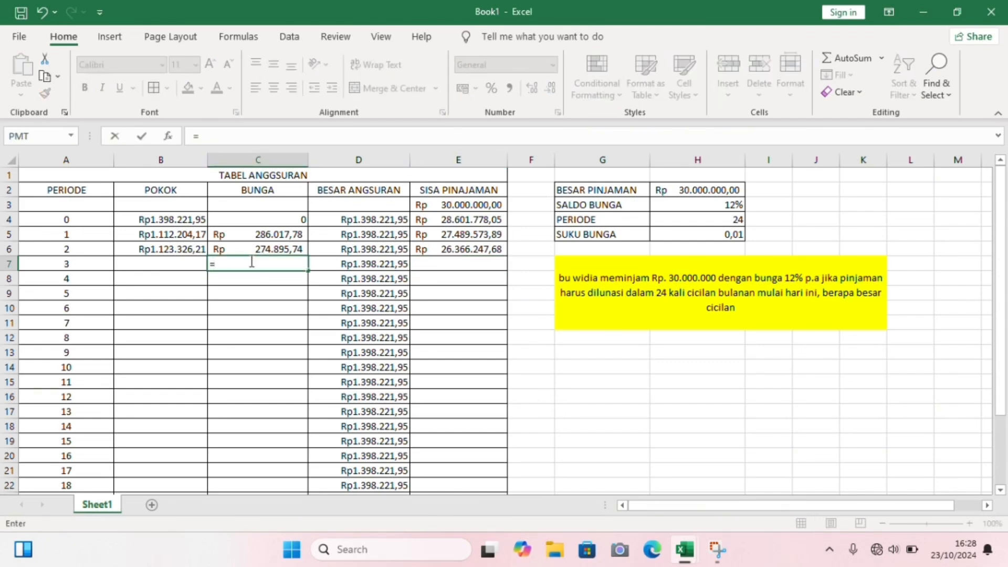
{"action": "left_click", "coordinate": [439, 248]}
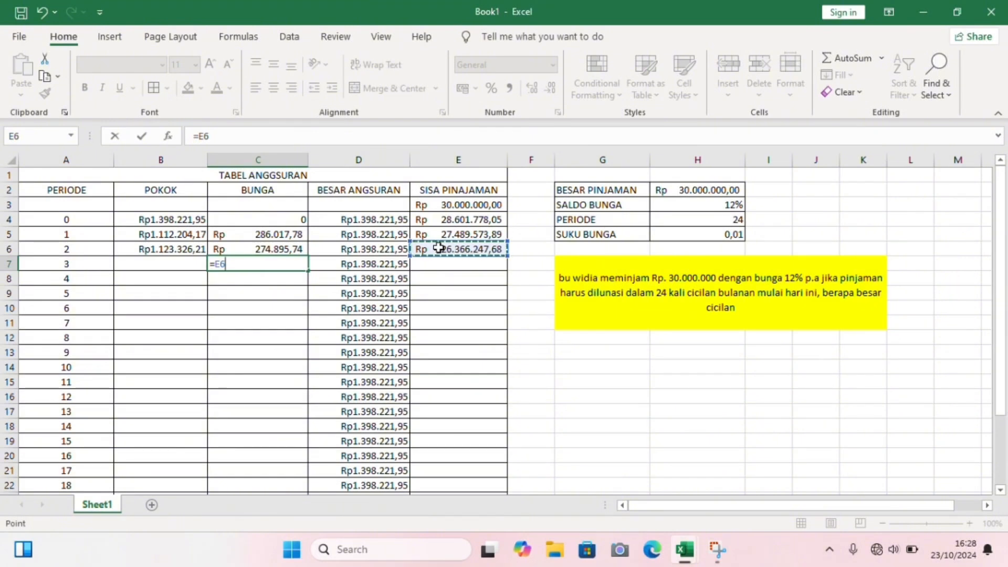
{"action": "type", "text": "*"}
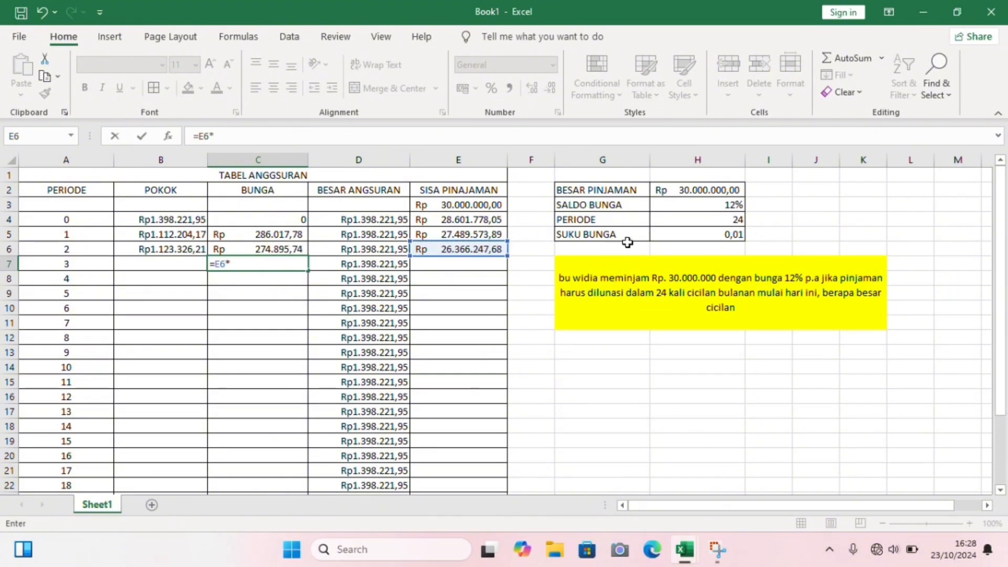
{"action": "left_click", "coordinate": [692, 232]}
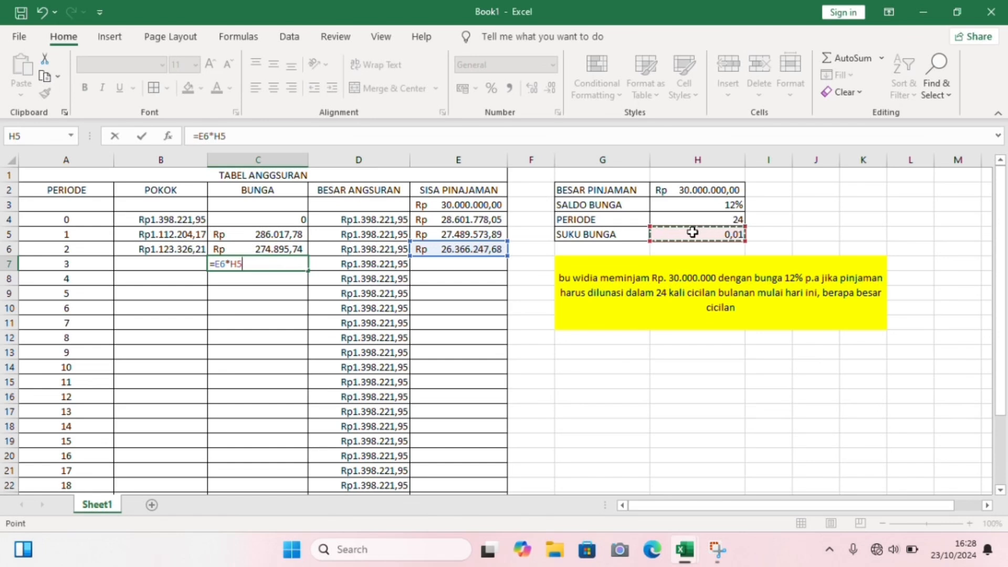
{"action": "key", "text": "Return"}
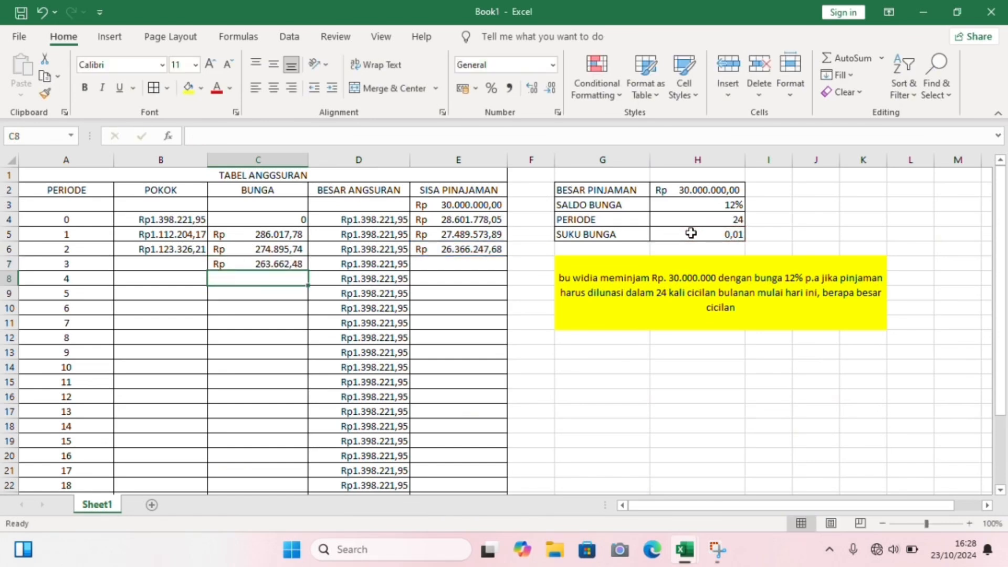
- Calculate the POKOK for period 3 in B7 with the formula =D7-C7
{"action": "left_click", "coordinate": [170, 265]}
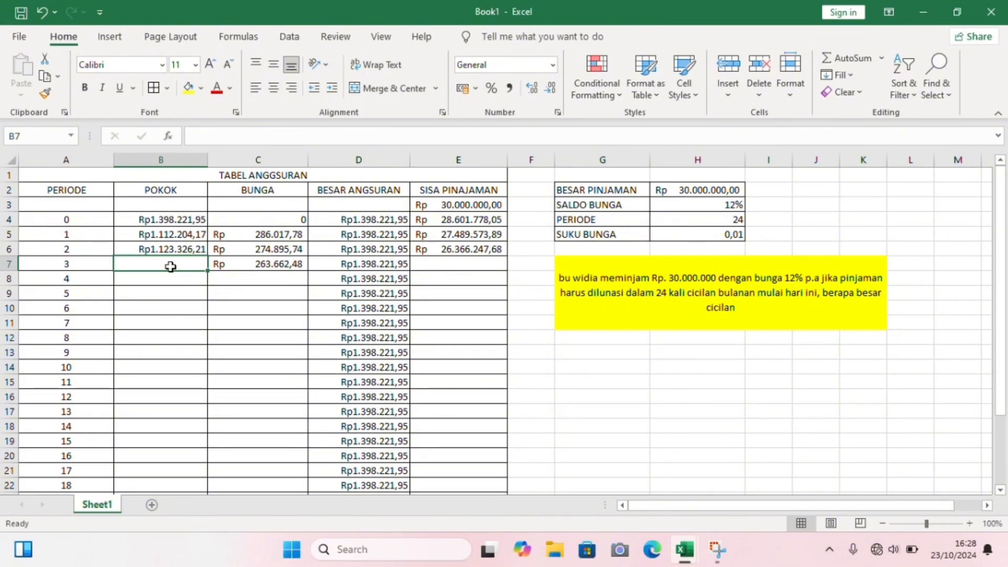
{"action": "type", "text": "="}
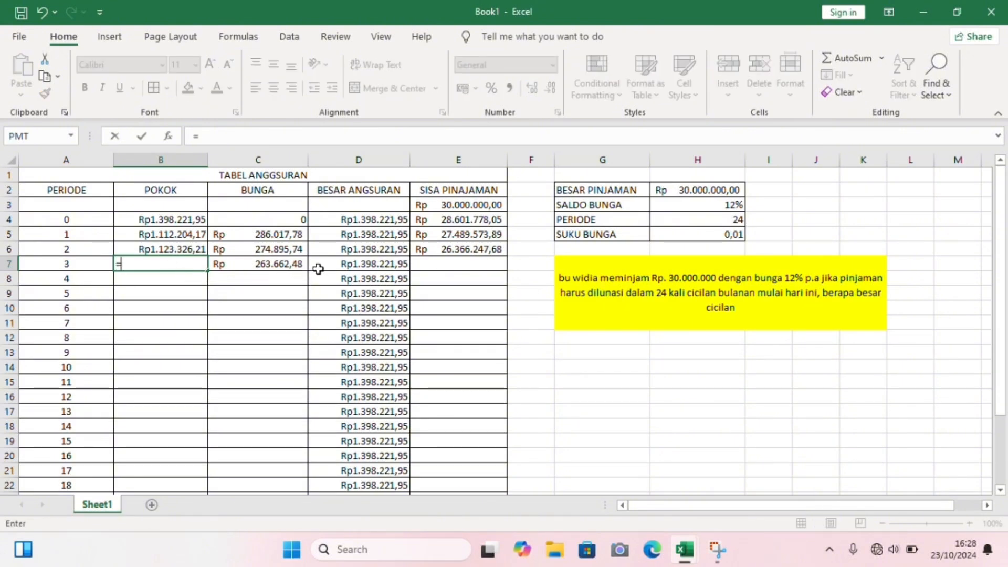
{"action": "left_click", "coordinate": [348, 264]}
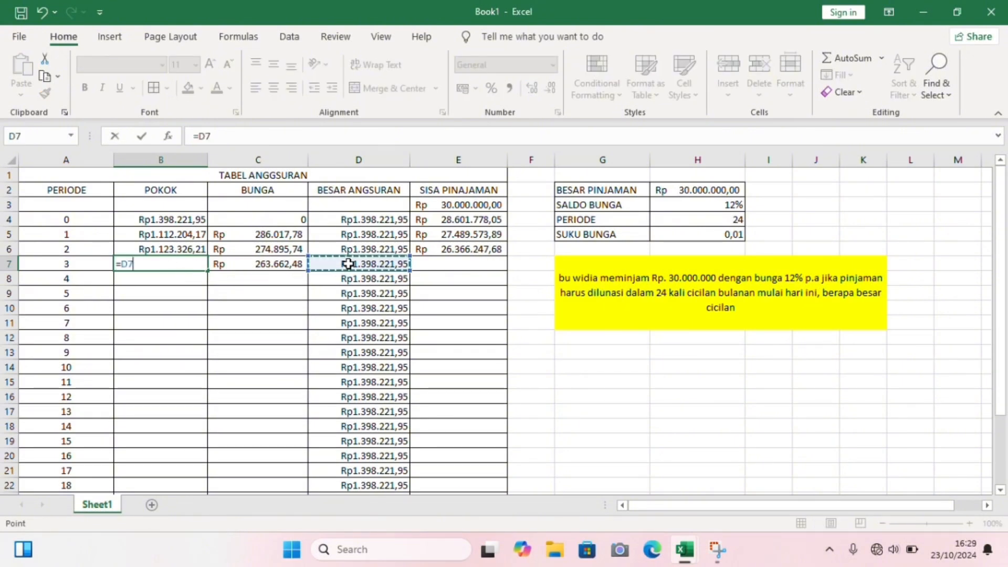
{"action": "type", "text": "-"}
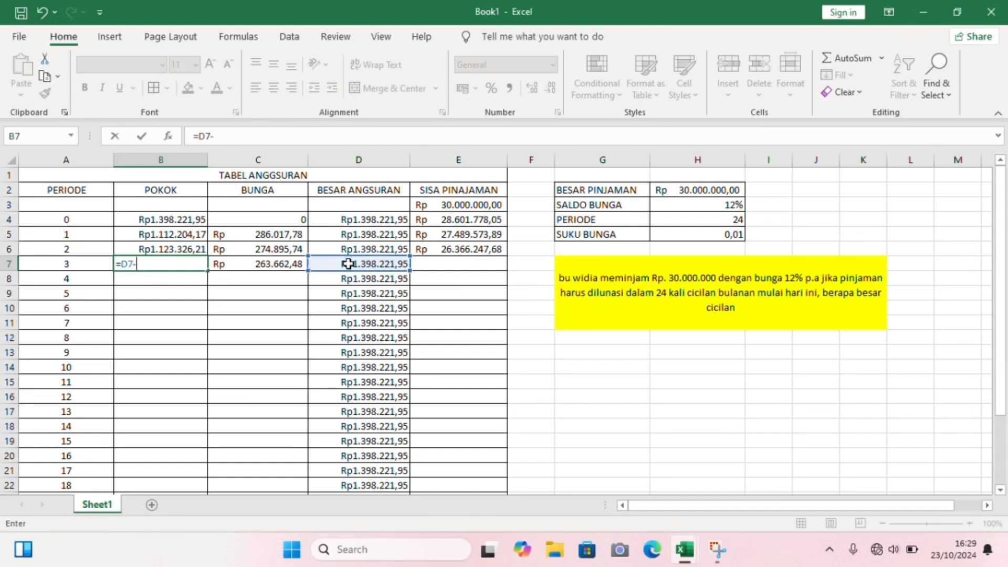
{"action": "left_click", "coordinate": [255, 264]}
{"action": "key", "text": "Return"}
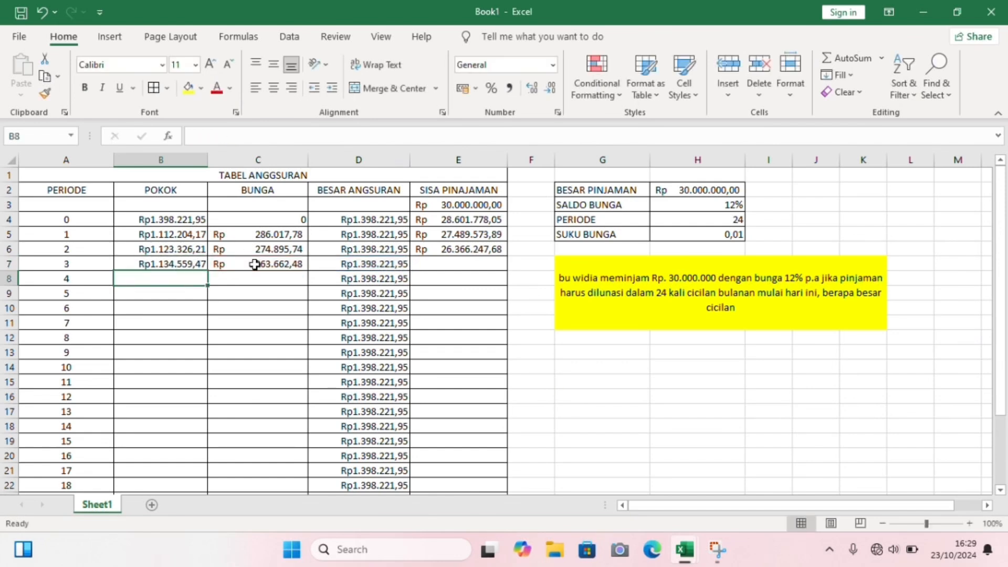
- Calculate the SISA PINAJAMAN for period 3 in E7 with the formula =E6-B7
{"action": "left_click", "coordinate": [448, 263]}
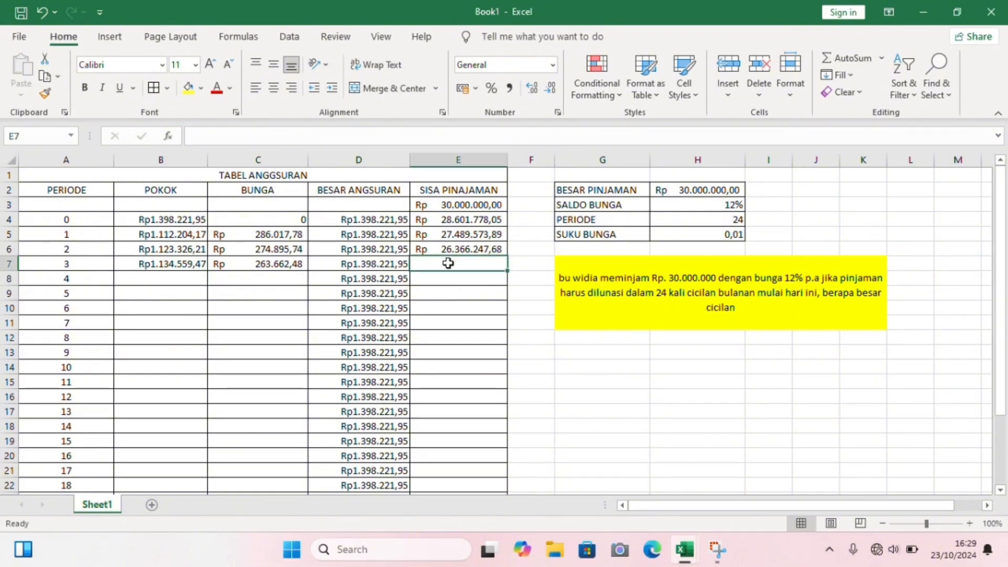
{"action": "type", "text": "="}
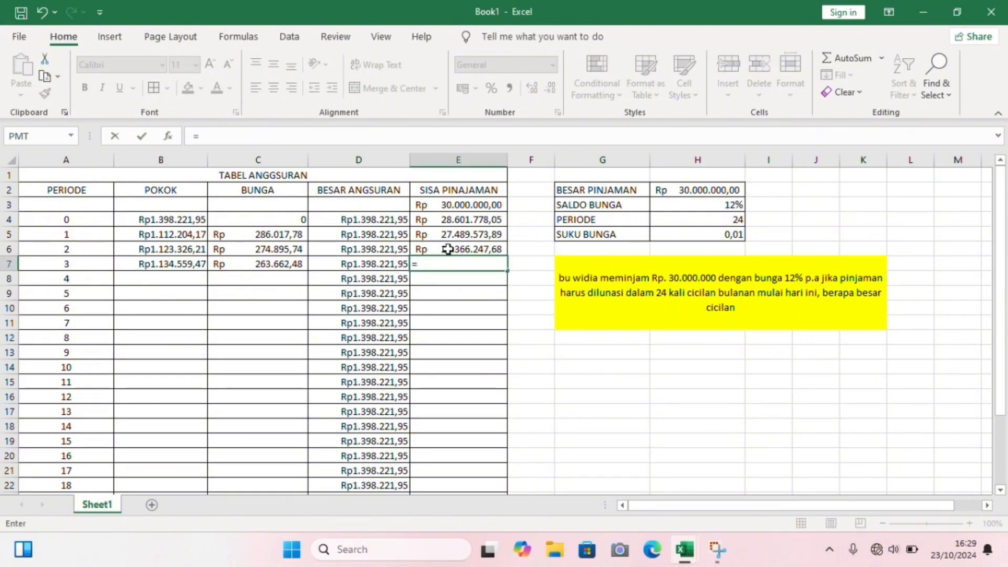
{"action": "left_click", "coordinate": [452, 250]}
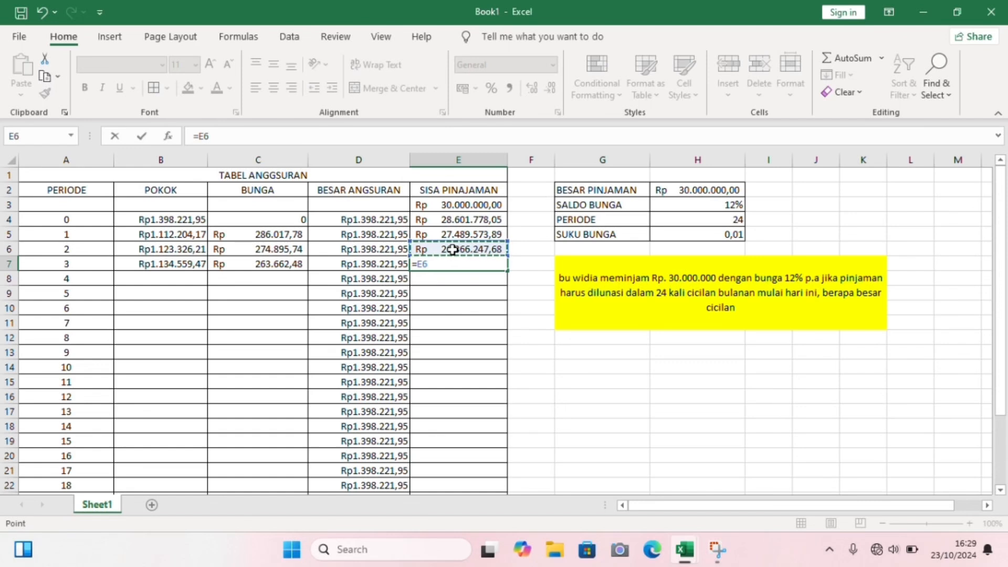
{"action": "type", "text": "-"}
{"action": "left_click", "coordinate": [192, 267]}
{"action": "key", "text": "Return"}
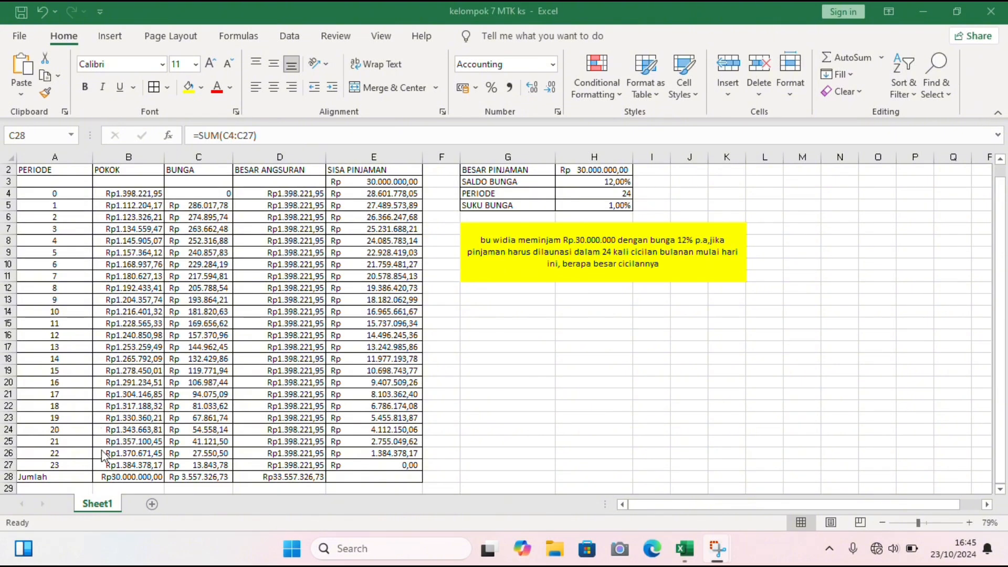
- Inspect the formula behind the POKOK total in the Jumlah row of the completed table in the kelompok 7 MTK ks workbook
{"action": "left_click", "coordinate": [113, 480]}
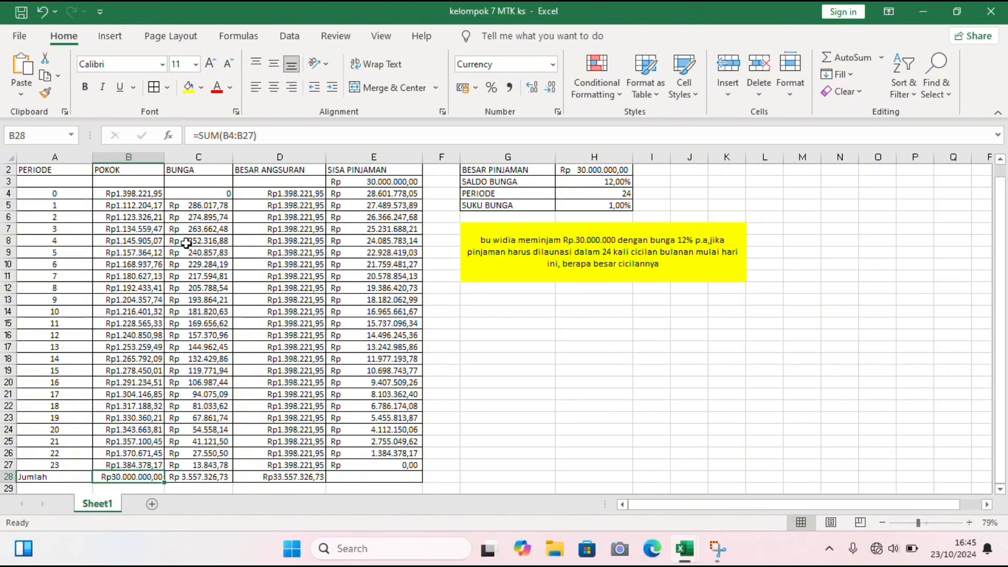